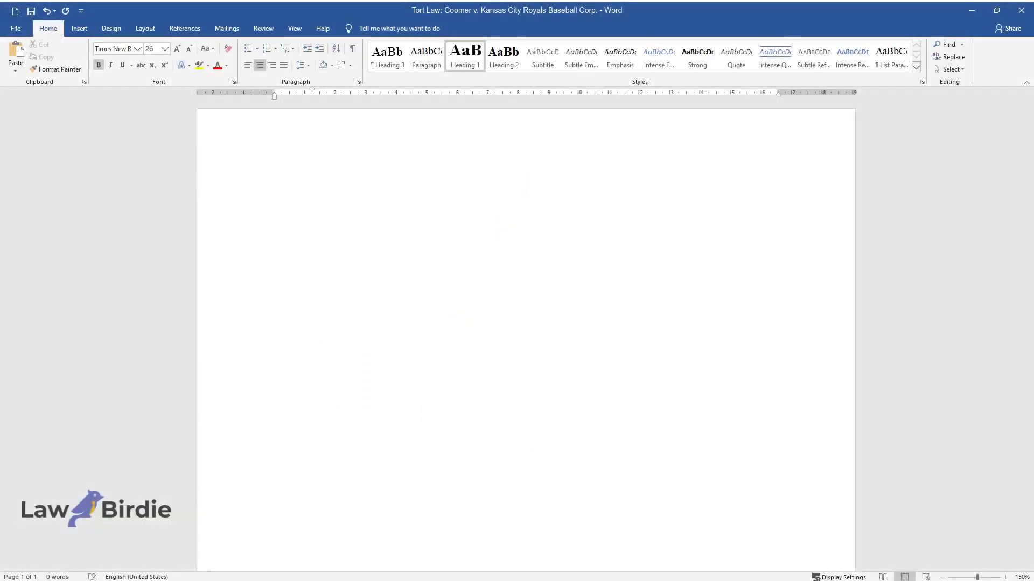
# - Enter the title 'Tort Law: Coomer v. Kansas City Royals Baseball Corp.' and start a new line
pyautogui.write('Tort Law: ')
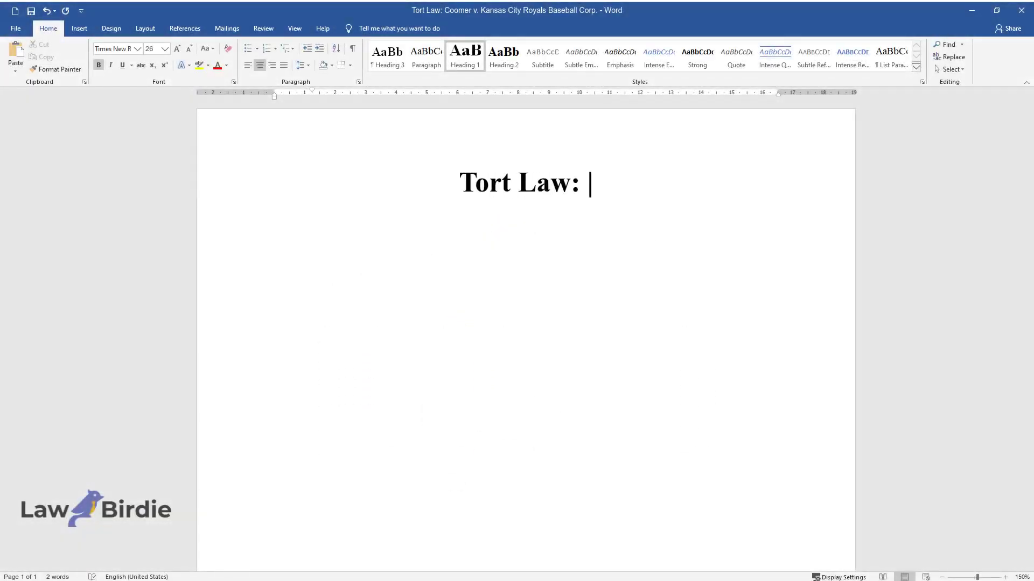
pyautogui.write('Coomer v. Kansas City')
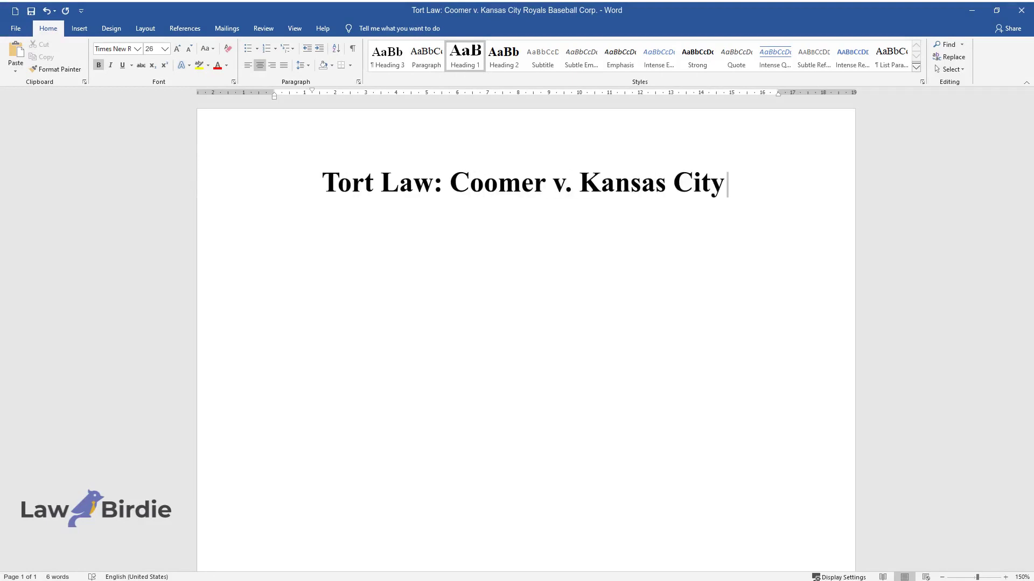
pyautogui.write(' Royals Baseball Corp.')
pyautogui.press('Return')
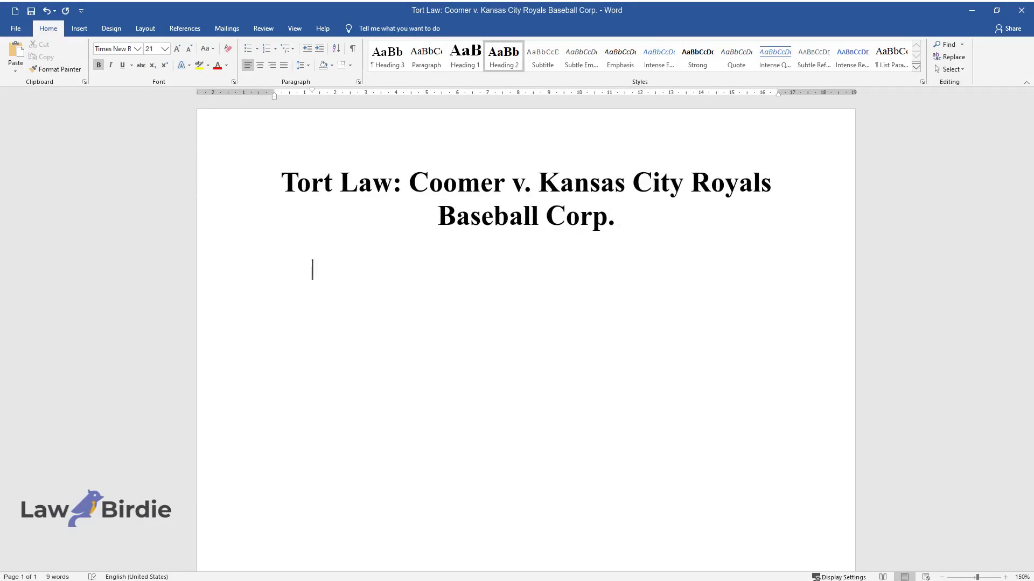
# - Write the 'Introduction' heading and a paragraph on Coomer's September 2009 hotdog injury and the Royals' defenses
pyautogui.write('Introduction')
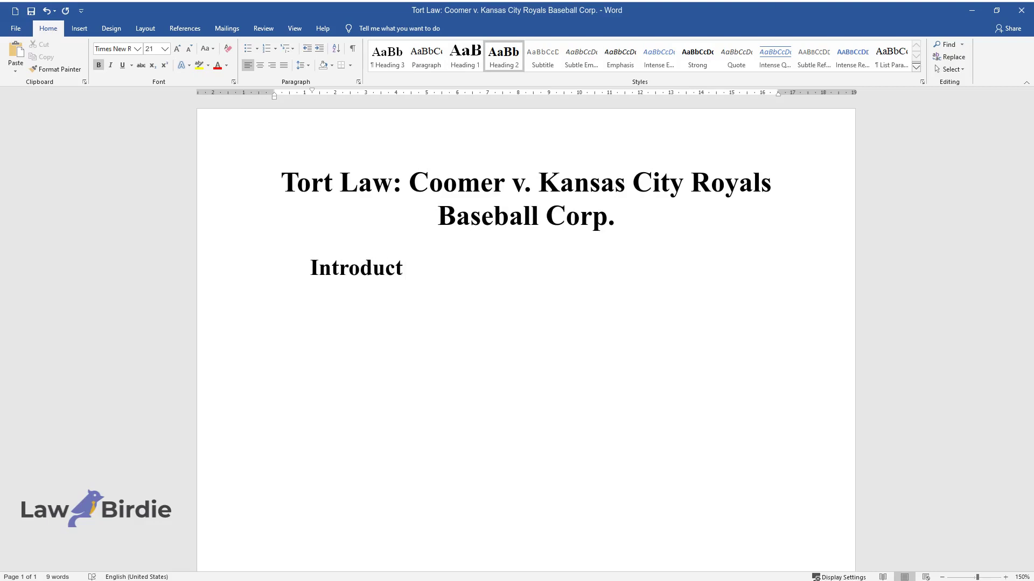
pyautogui.press('Return')
pyautogui.write('John')
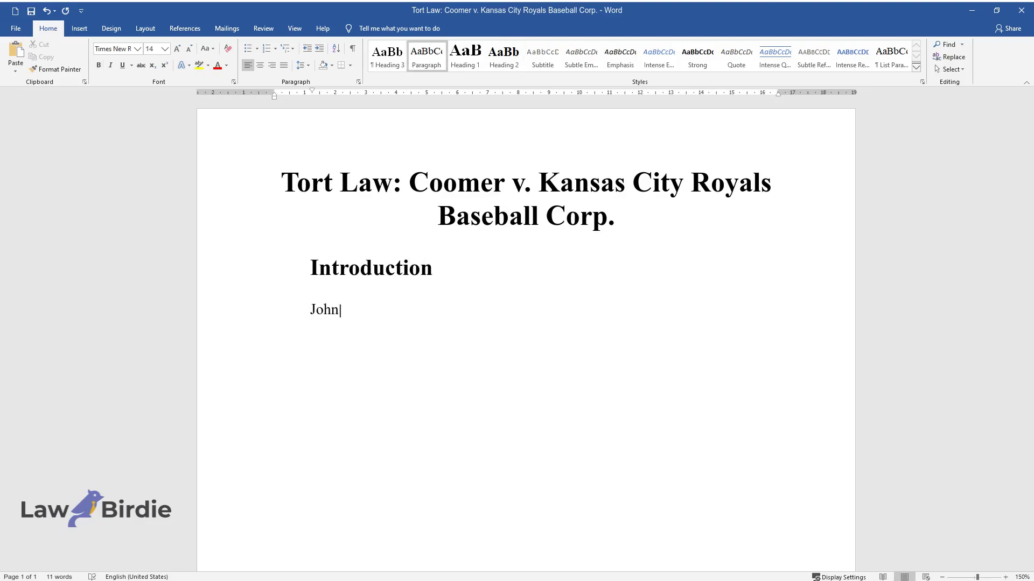
pyautogui.write(' Coomer was at Kaufman Stadium on')
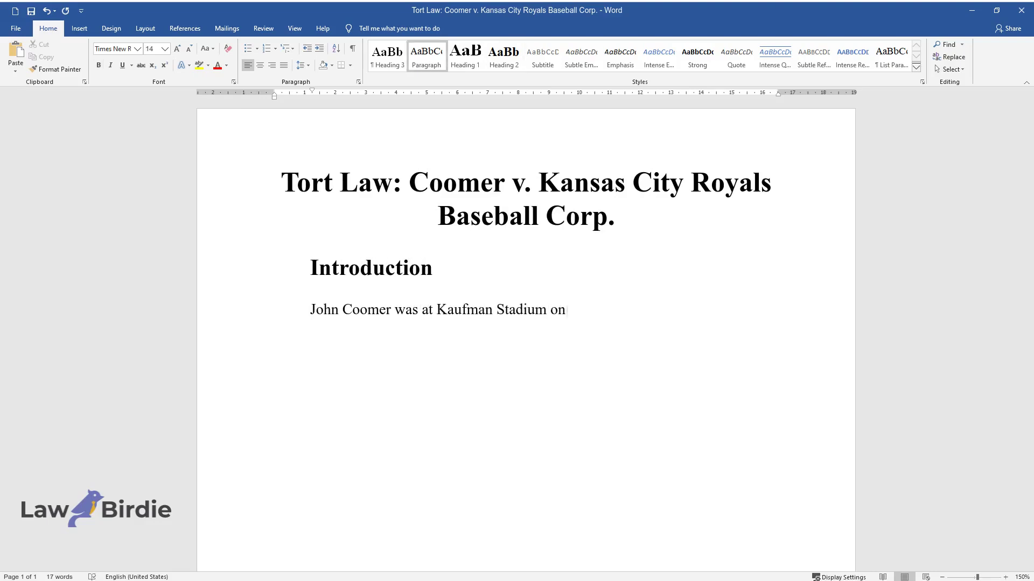
pyautogui.write(' September 8, 2009, watching the ')
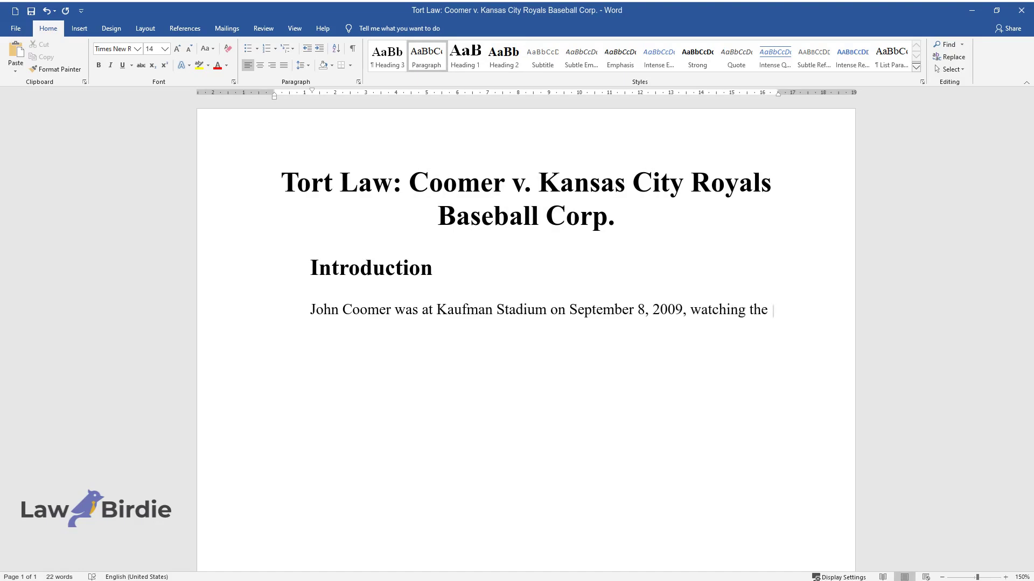
pyautogui.write('game between the Royals and Tigers')
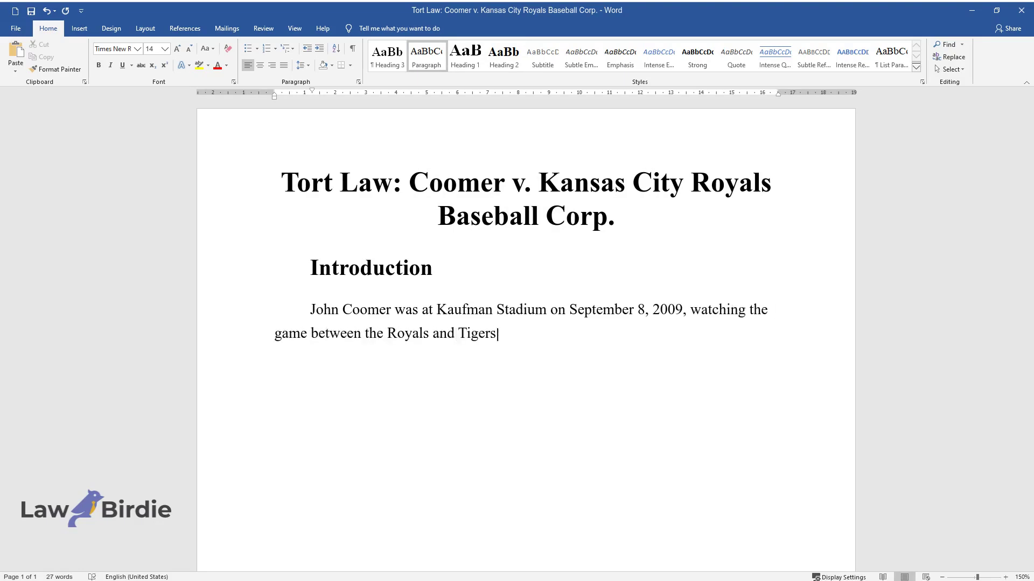
pyautogui.write('. The Royals team mascot hit Coom')
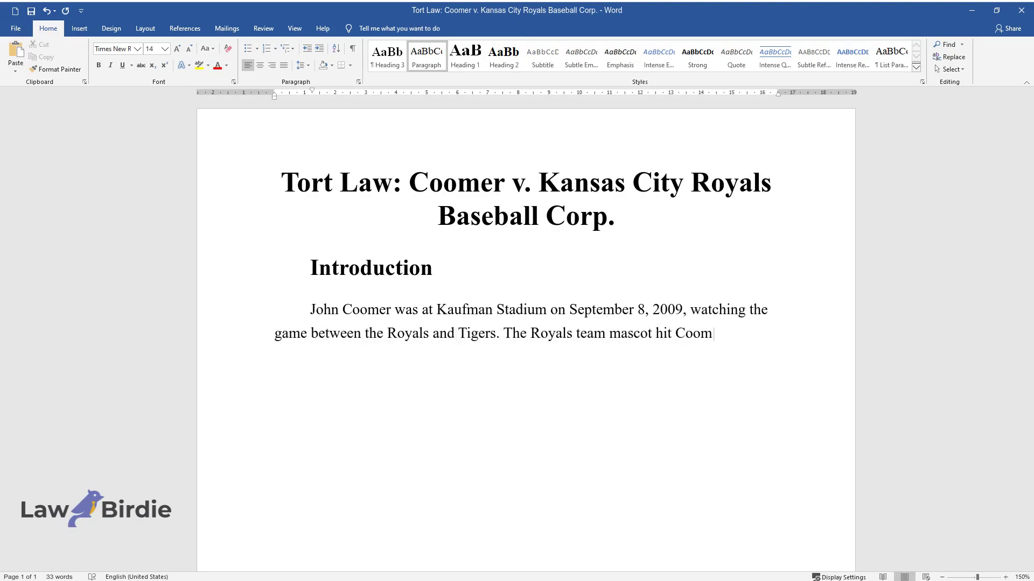
pyautogui.write('er in the eye with a hotdog duri')
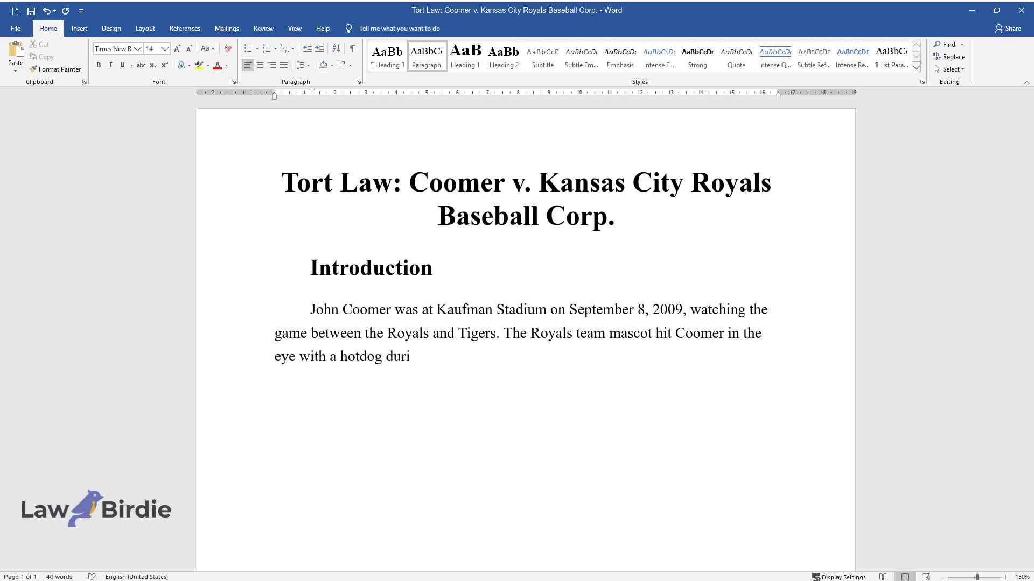
pyautogui.write('ng the "Hotdog launch." Eight days')
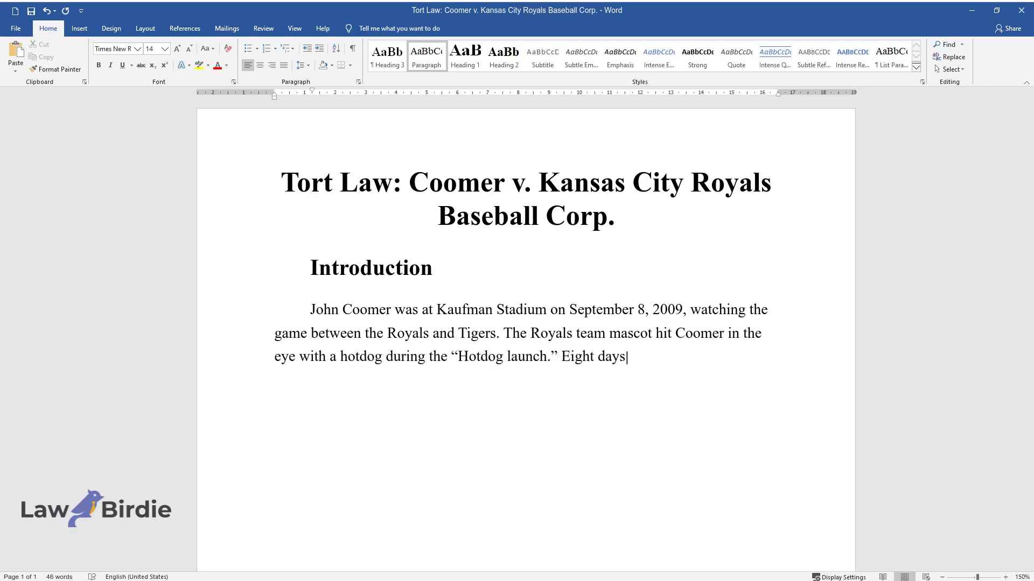
pyautogui.write(' later, Coomer told the Royals that he underwent su')
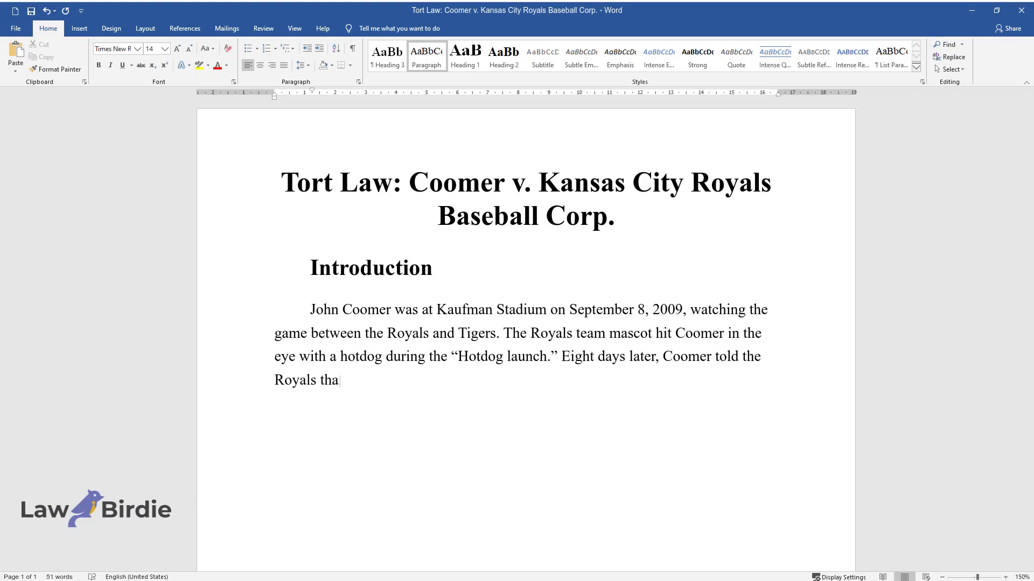
pyautogui.write('rgery after bein')
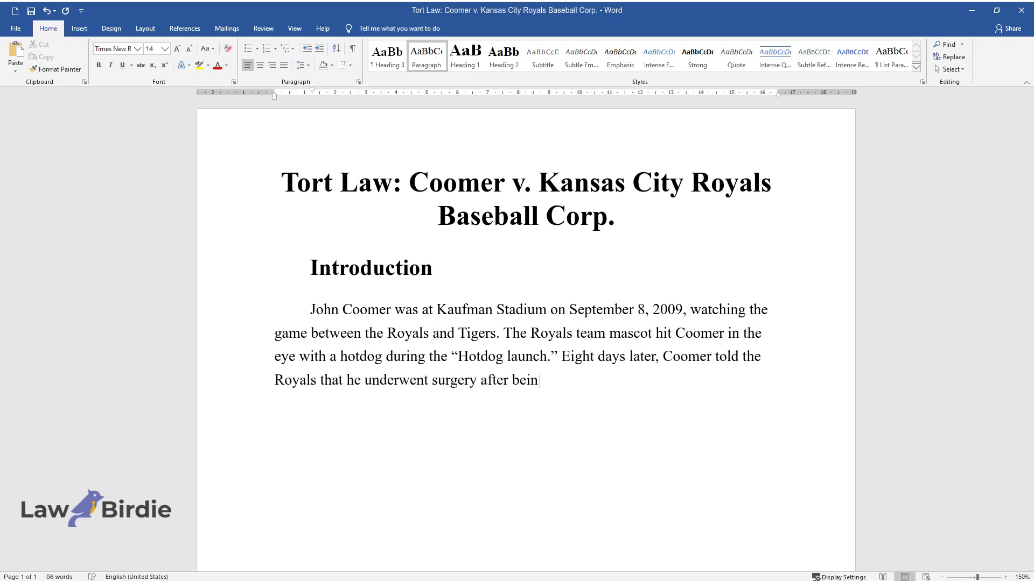
pyautogui.write('g diagnosed with retinal detachment. Coomer sued the Kansa')
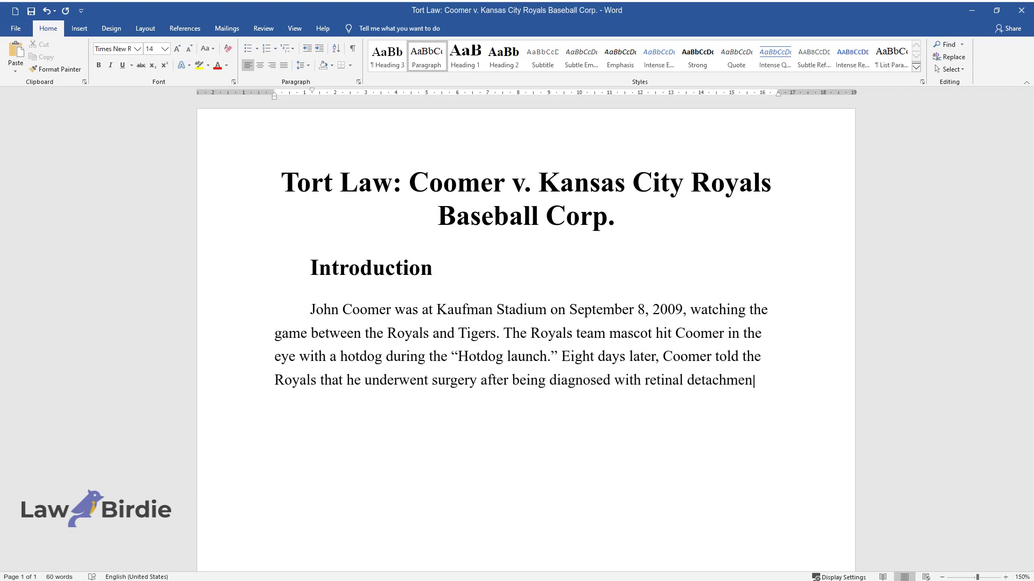
pyautogui.scroll(-2, 526, 244)
pyautogui.write('s City Ro')
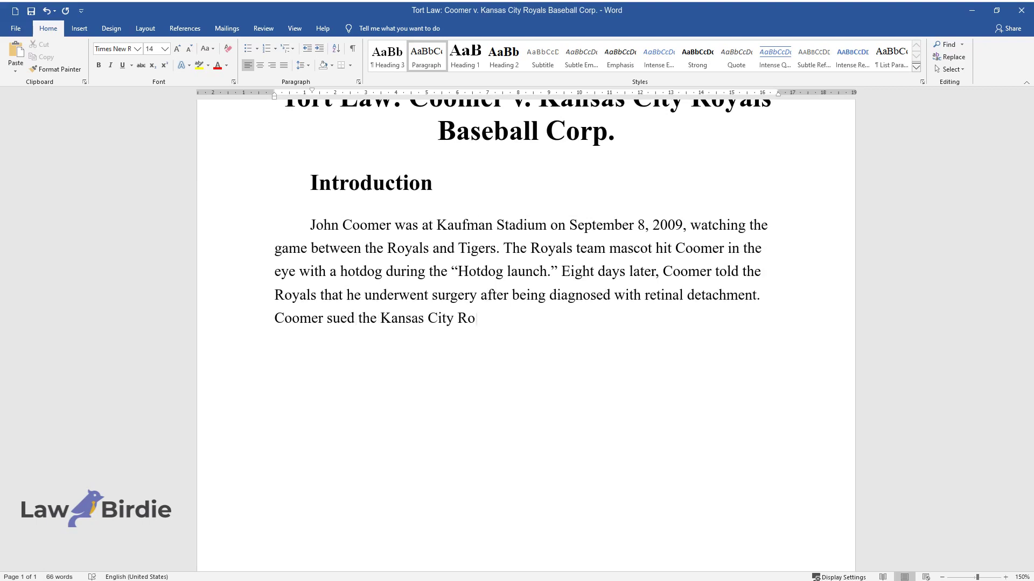
pyautogui.write('yals Baseball Corporation, allegi')
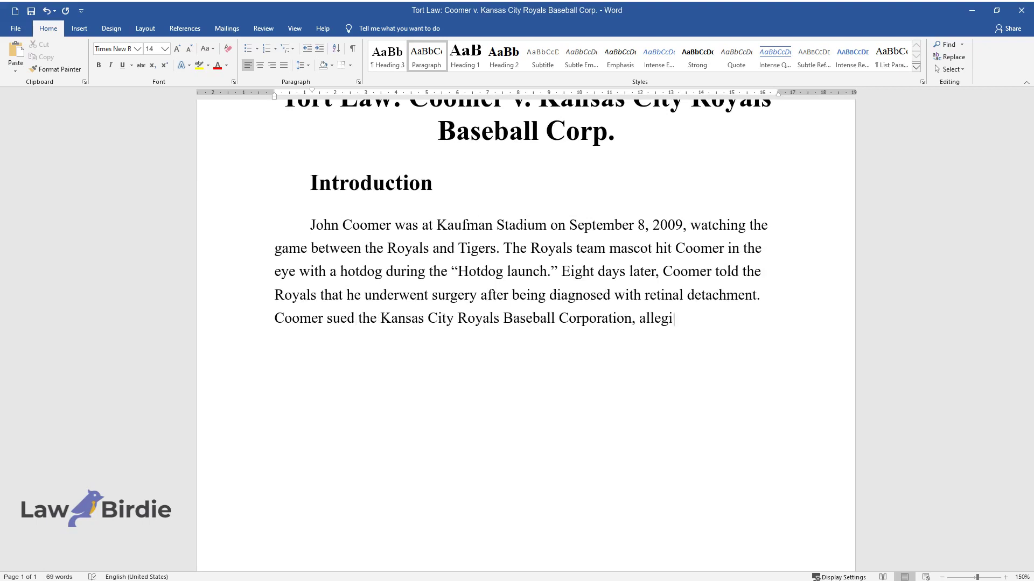
pyautogui.write('ng negligence by the company and b')
pyautogui.scroll(-1, 525, 215)
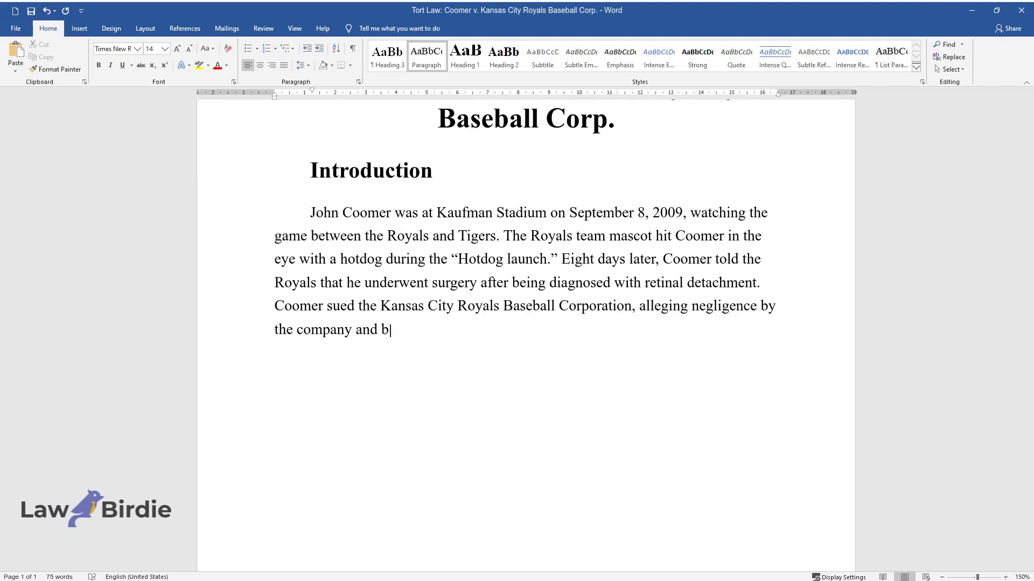
pyautogui.write('attery by a company employee thro')
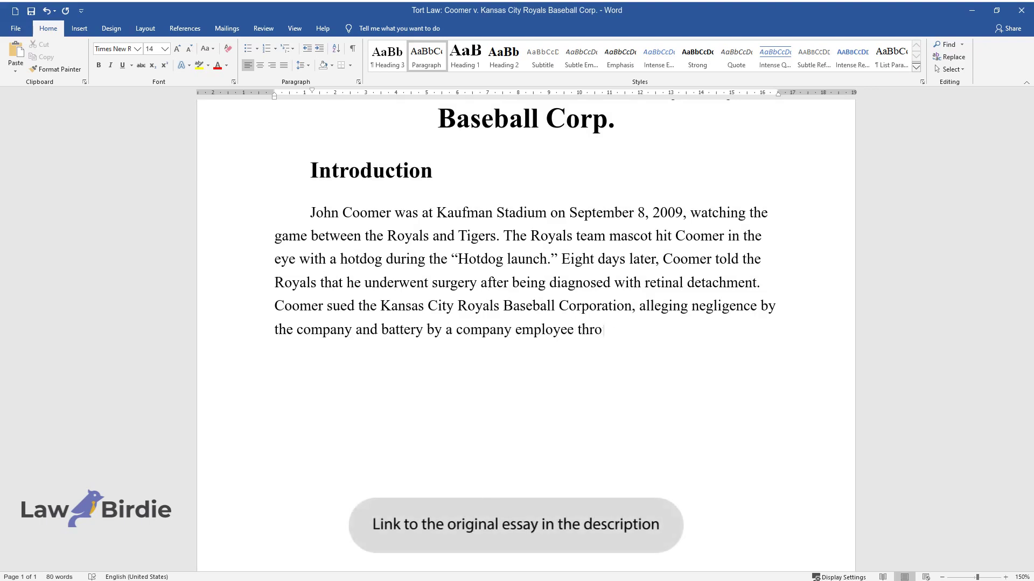
pyautogui.write('wing hotdogs. The Royals responded')
pyautogui.scroll(-1, 525, 216)
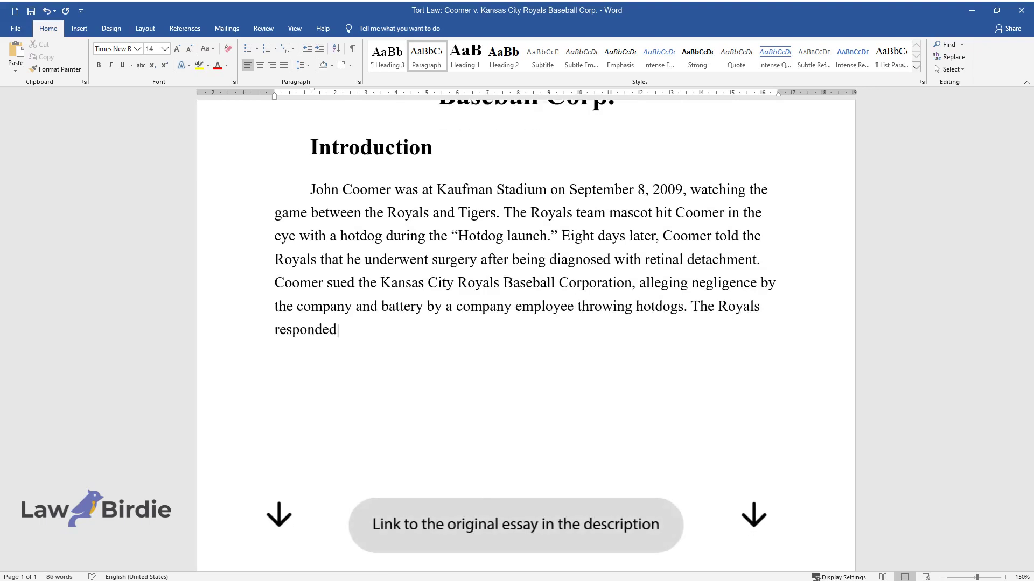
pyautogui.write('by taking responsibility for the')
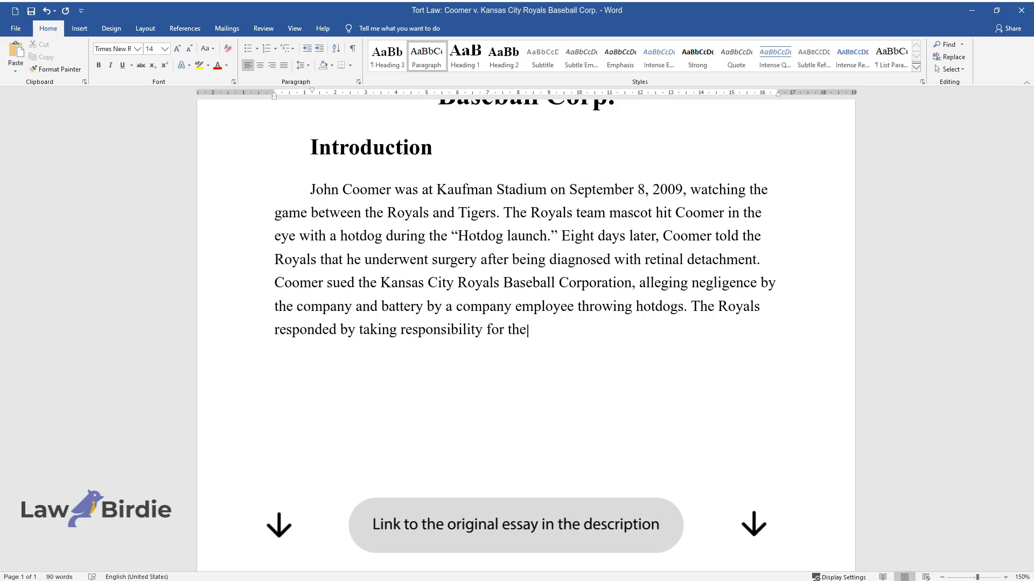
pyautogui.write(" mascot's actions but denying neg")
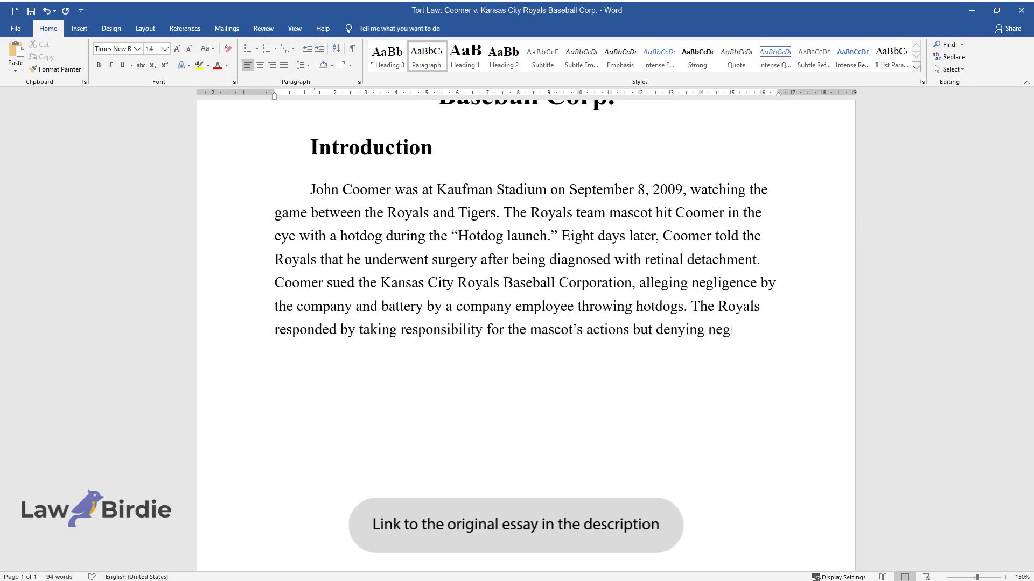
pyautogui.write('ligence while presenting defenses ')
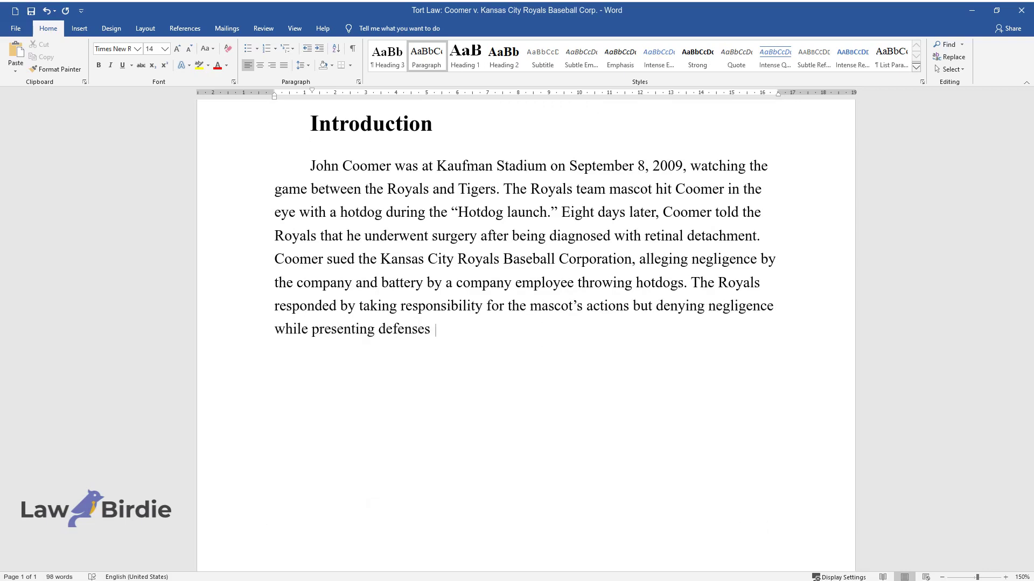
pyautogui.write('of assumption of risk and compara')
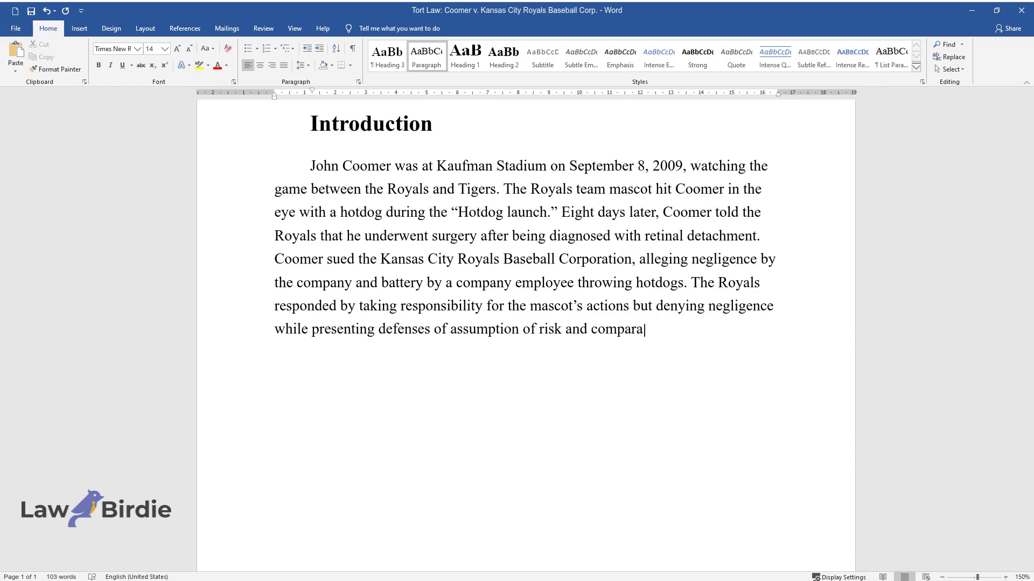
pyautogui.write('tive fault.')
pyautogui.press('Return')
# - Add a 'Procedure' heading with a paragraph on the jury's zero-percent fault finding and Coomer's appeal
pyautogui.write('Procedure')
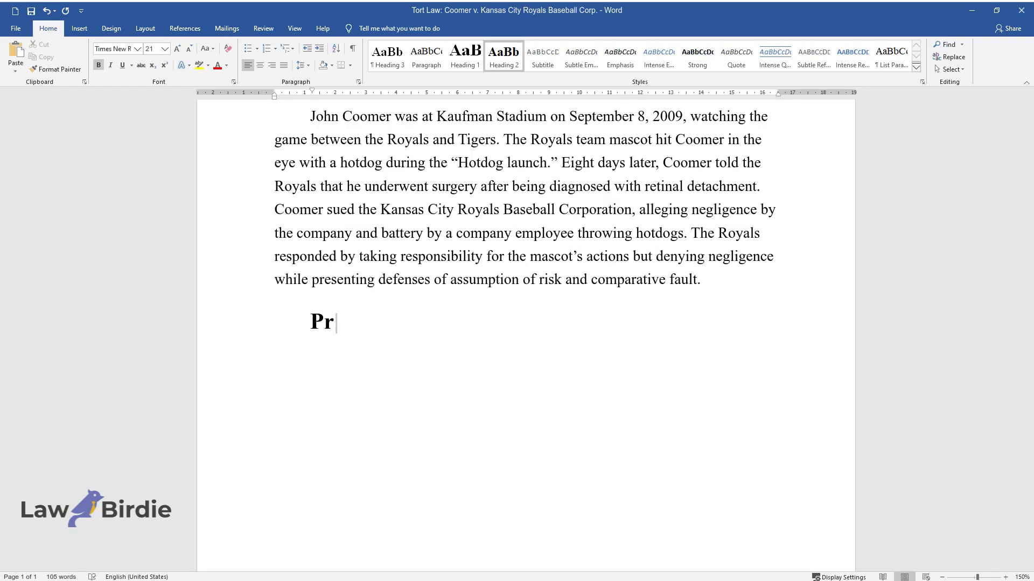
pyautogui.press('Return')
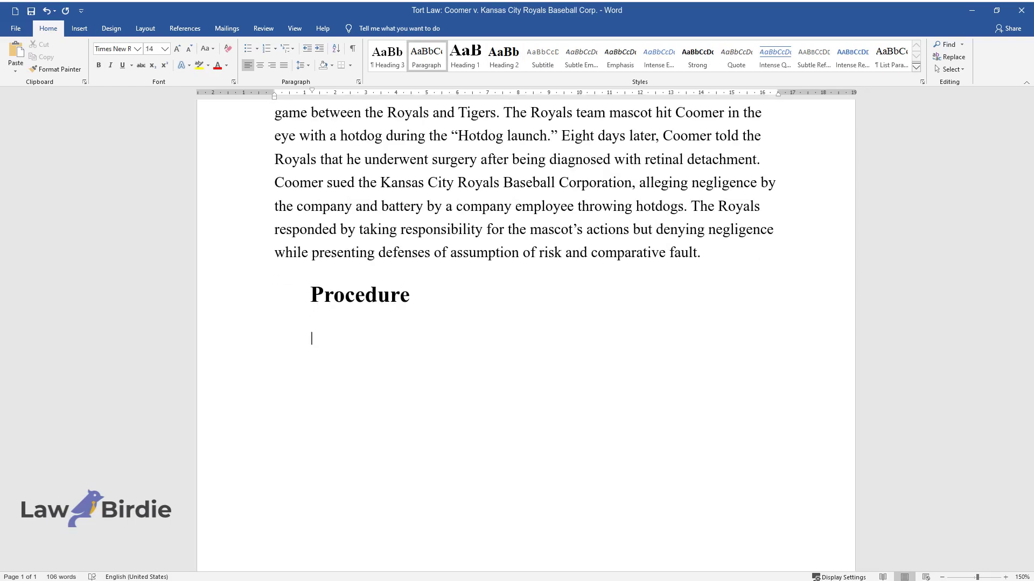
pyautogui.write('The jury found the Royals to b')
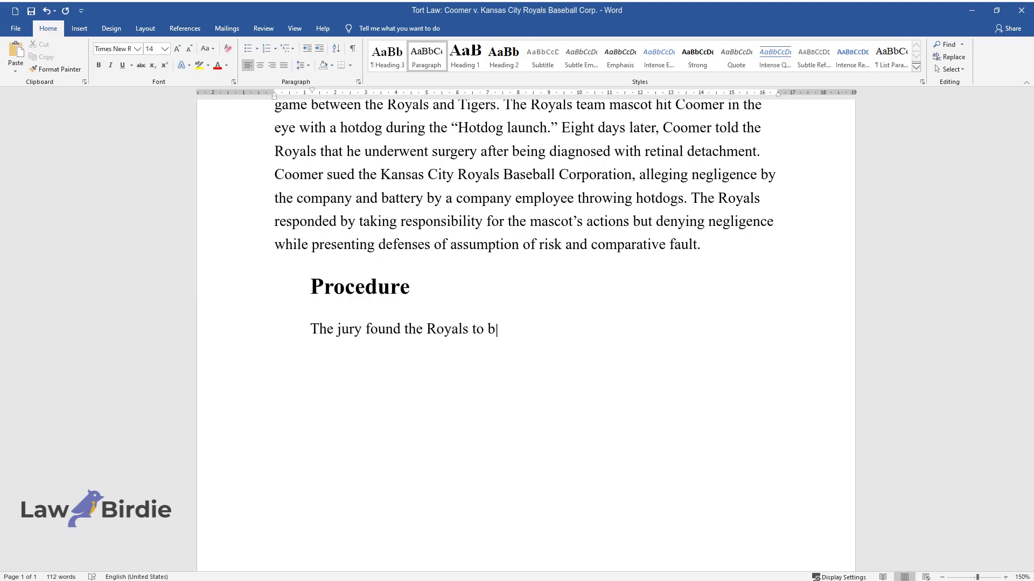
pyautogui.write('e zero percent at fault and Coo')
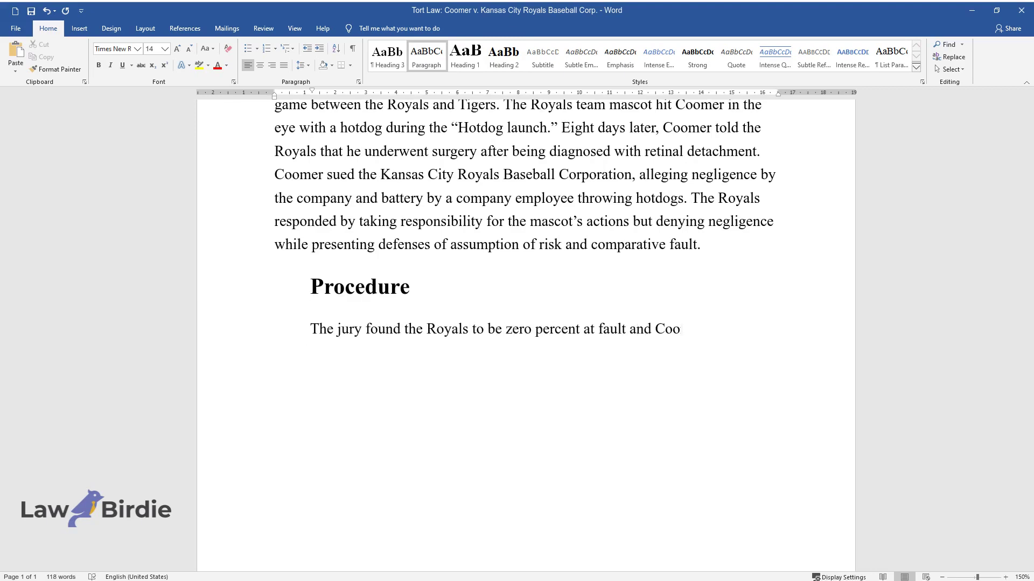
pyautogui.write('mer one hundred percent at faul')
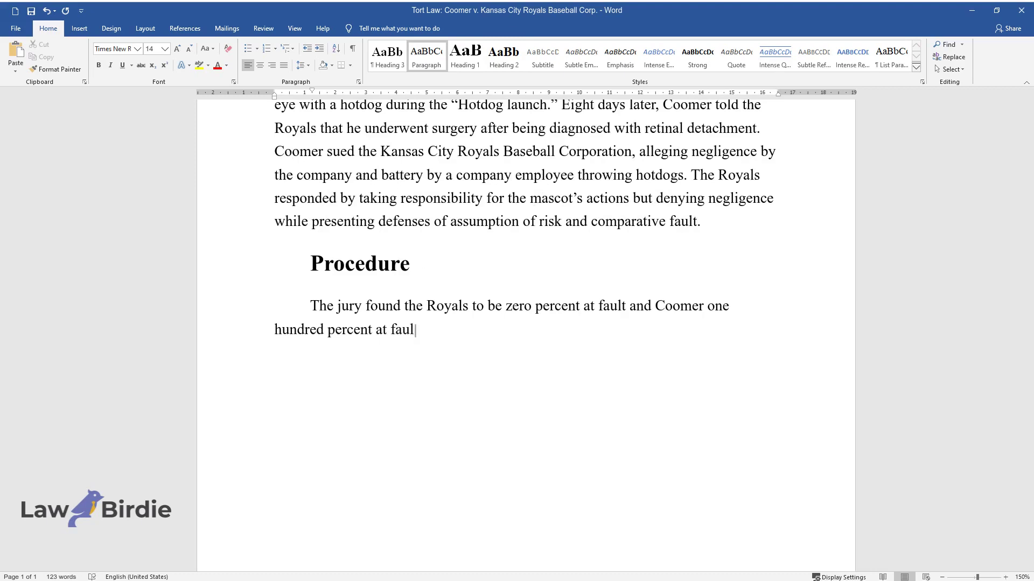
pyautogui.write('t entered the j')
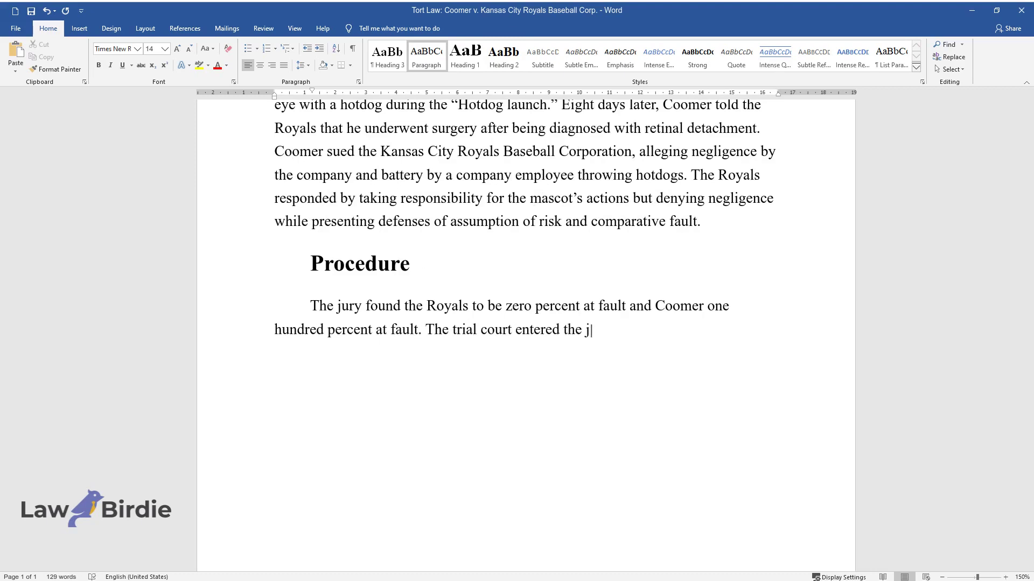
pyautogui.write('udgment in agreement with the j')
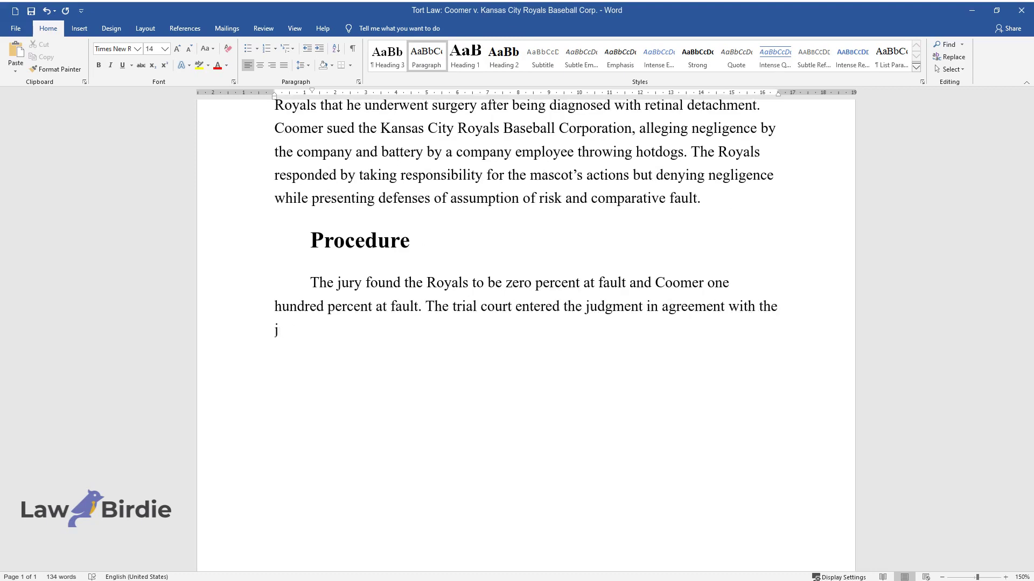
pyautogui.write("ury. Coomer's motion for")
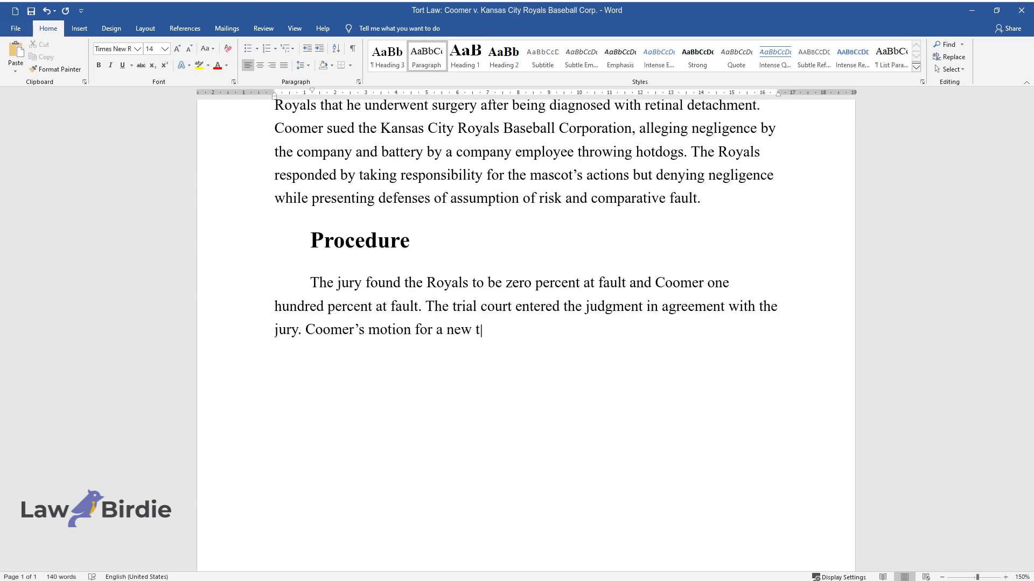
pyautogui.write(' a new trial and judgment was denied. Coomer appealed.')
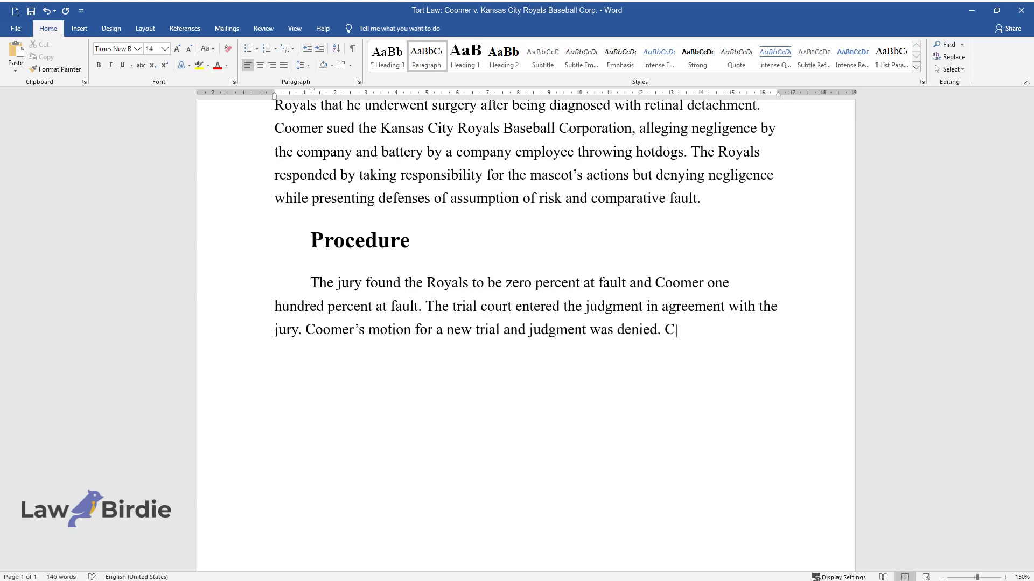
pyautogui.press('Return')
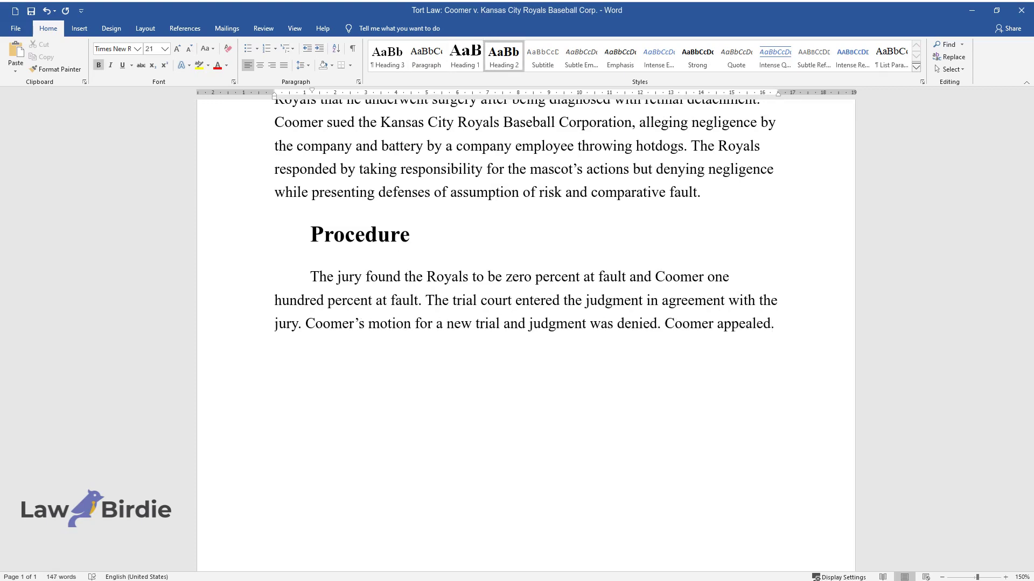
# - Add an 'Issue' heading asking whether injury by a hotdog toss is an inherent baseball risk
pyautogui.write('Issue')
pyautogui.press('Return')
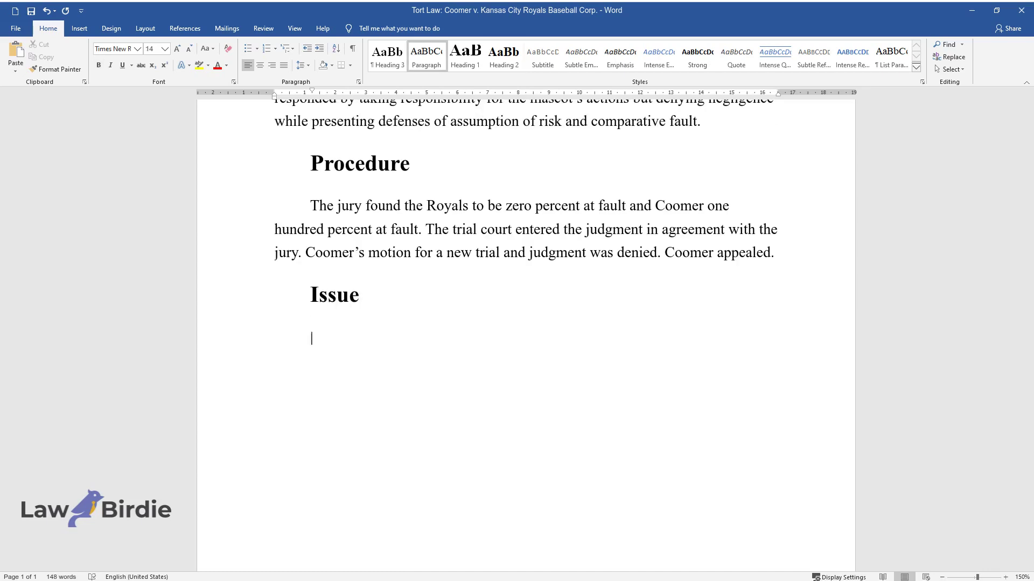
pyautogui.write('The central question of this case i')
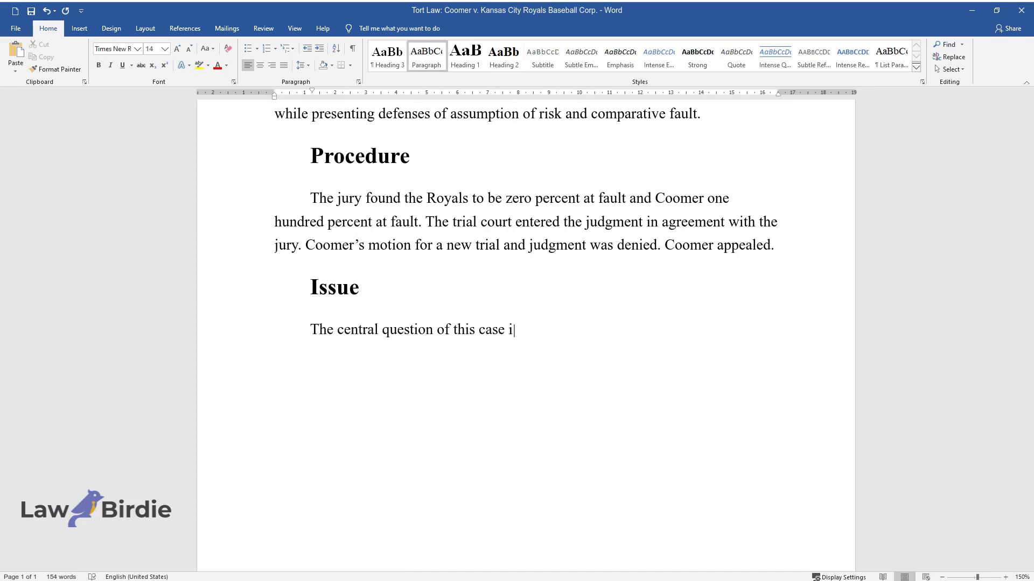
pyautogui.write('s: “Is injury by a hotdog toss an i')
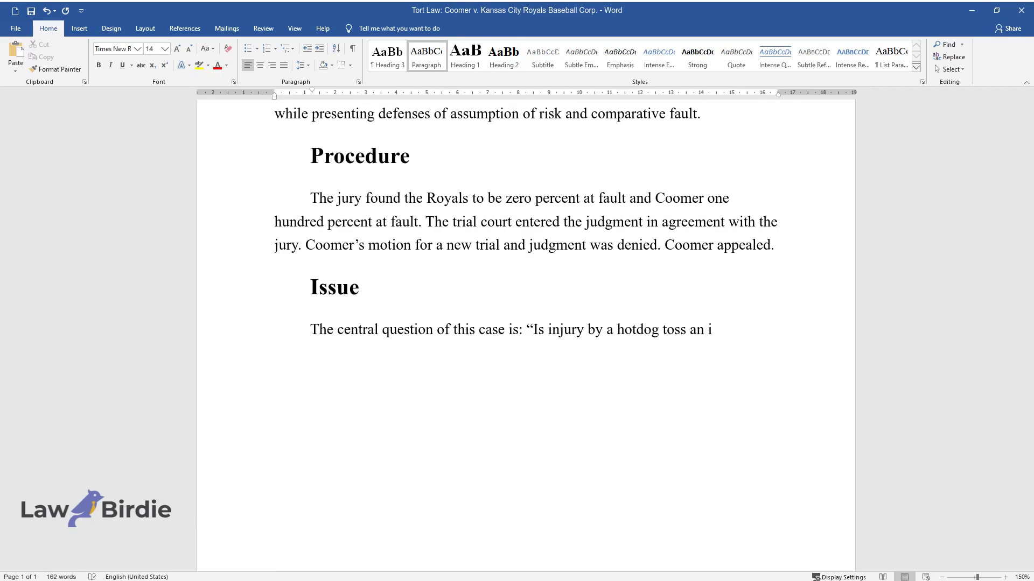
pyautogui.write('nherent risk of attending a baseball game?”')
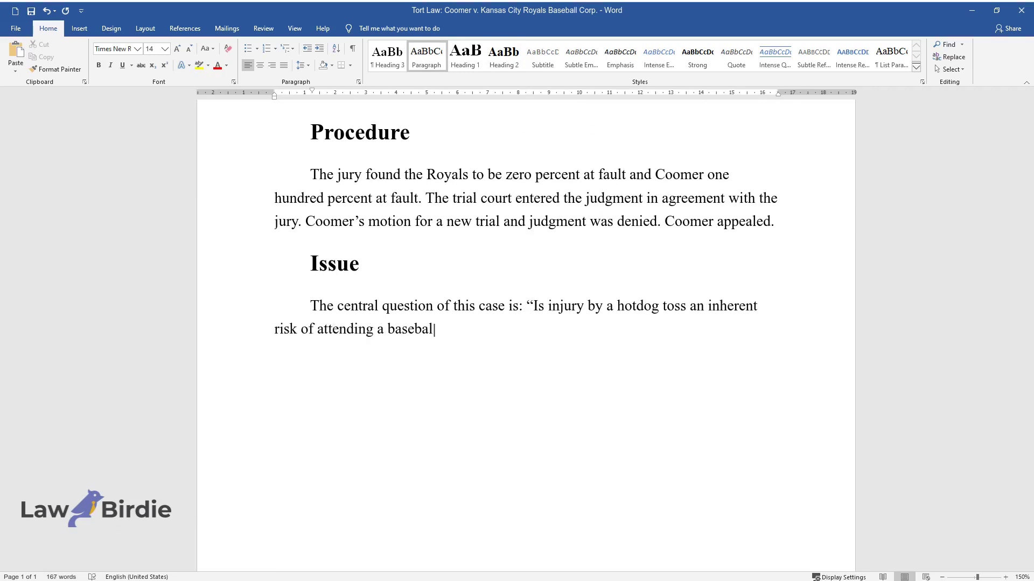
pyautogui.press('Return')
# - Add an 'Applicable Laws' section on comparative fault and the Missouri baseball rule
pyautogui.write('Applicable Laws')
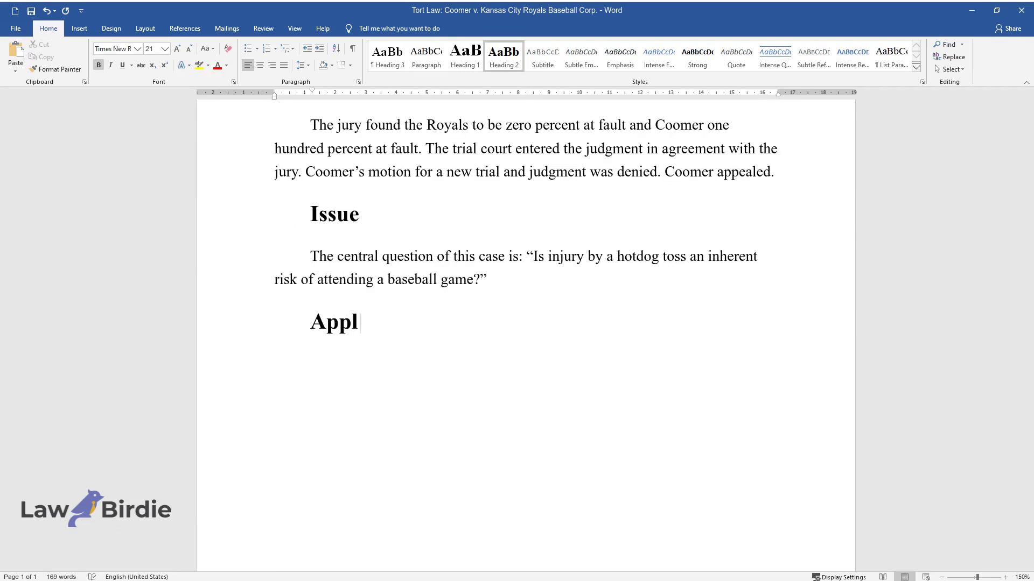
pyautogui.press('Return')
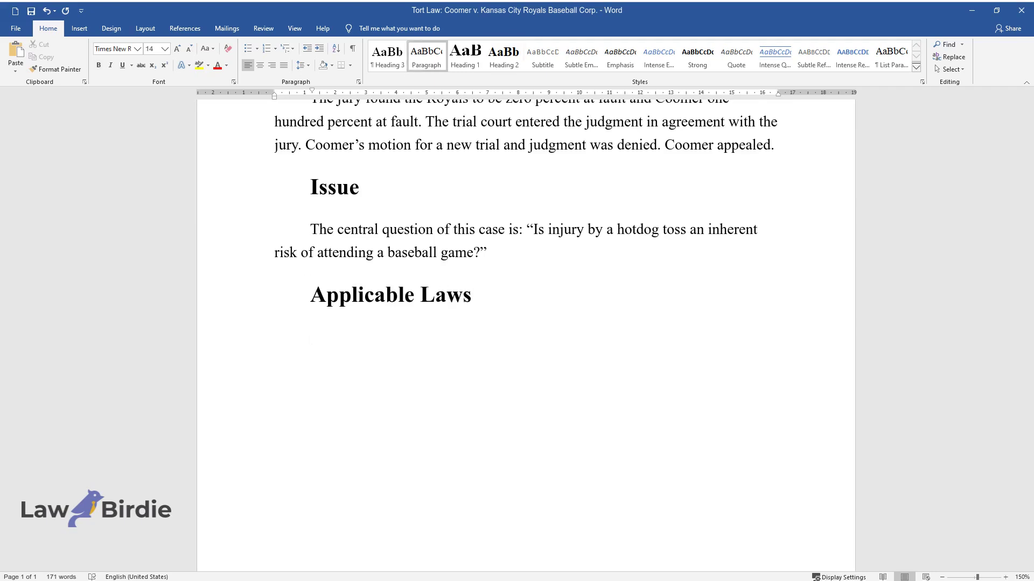
pyautogui.write('There are two laws in this case')
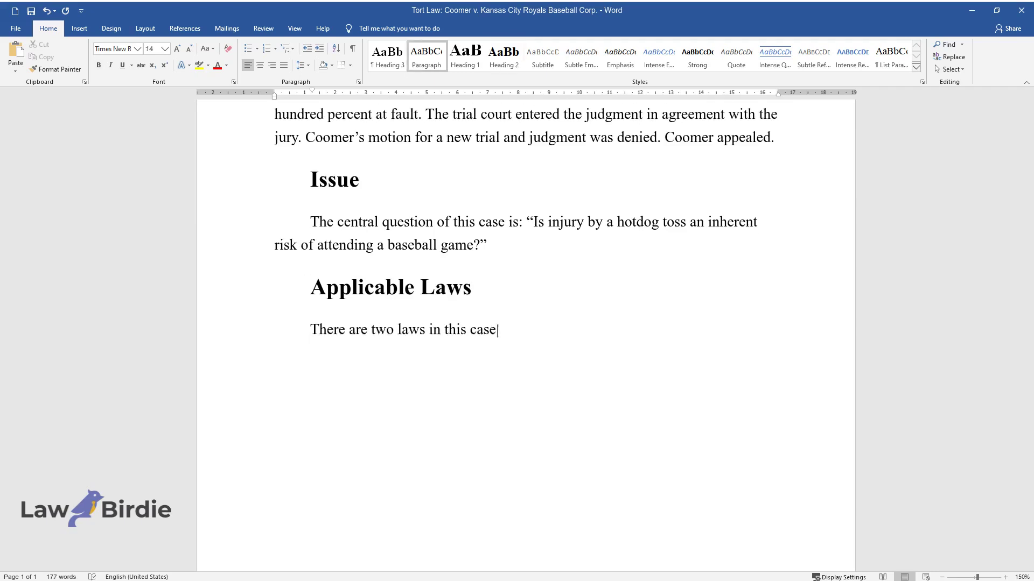
pyautogui.write(': comparative fault and the Missour')
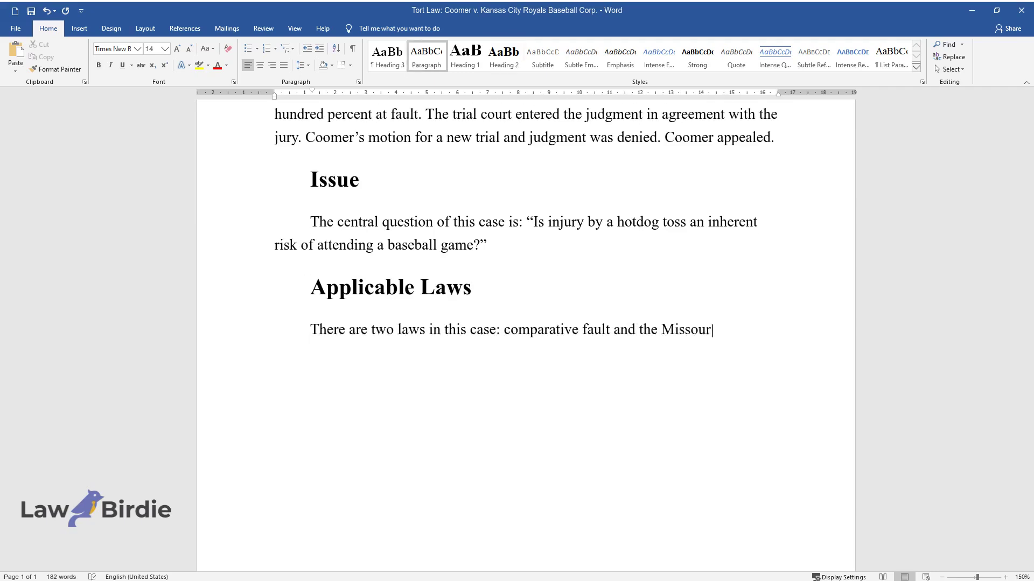
pyautogui.write('i baseball rule. The Supreme Court')
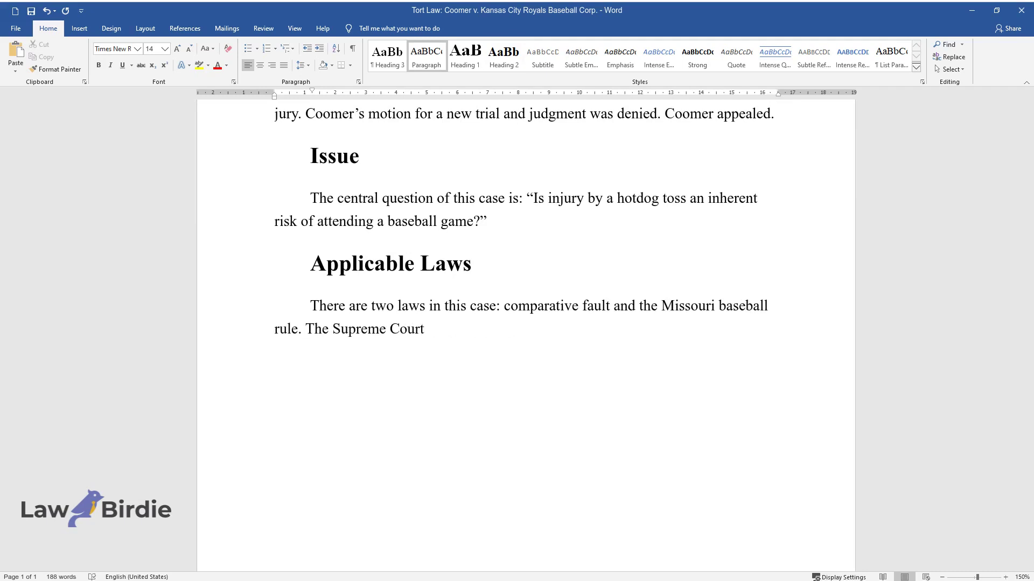
pyautogui.write(' applied comparative fault, as was ')
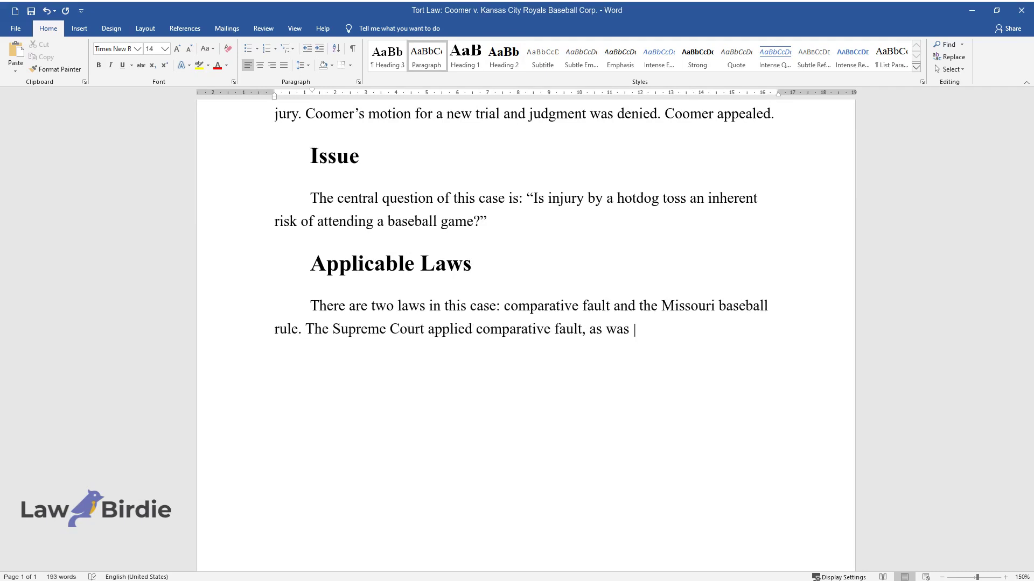
pyautogui.write('determined by Gustafson v. Benda.')
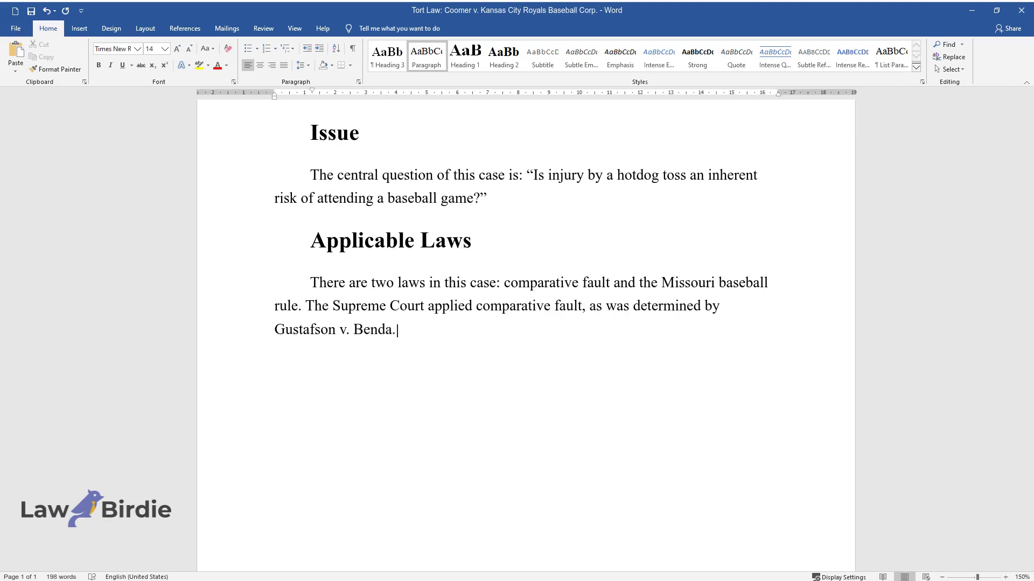
pyautogui.write(' To apply this rule to the Coomer ca')
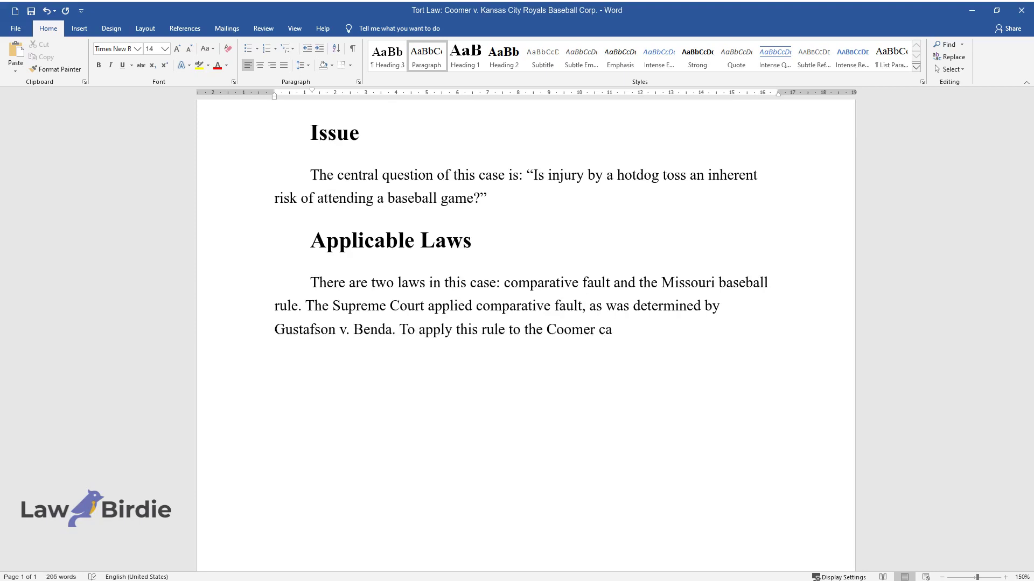
pyautogui.write('se, the court needed to establish ')
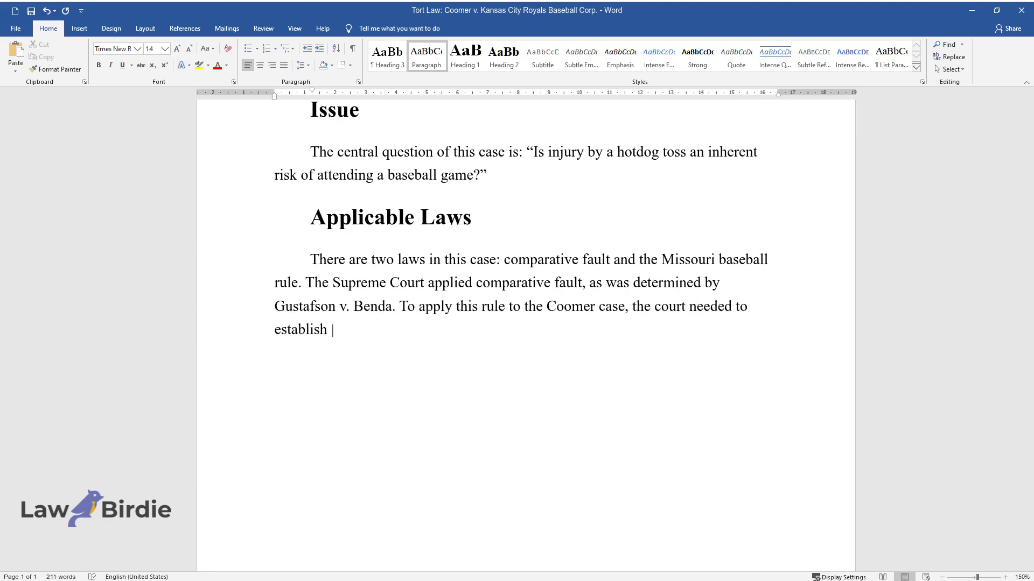
pyautogui.write('which contributory negligence defen')
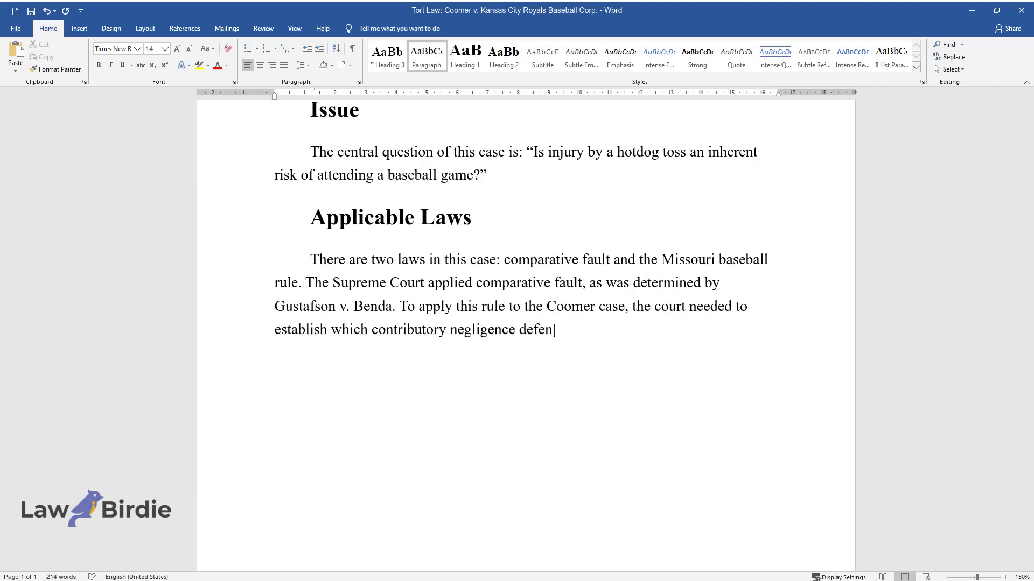
pyautogui.write('ses remained as part of comparativ')
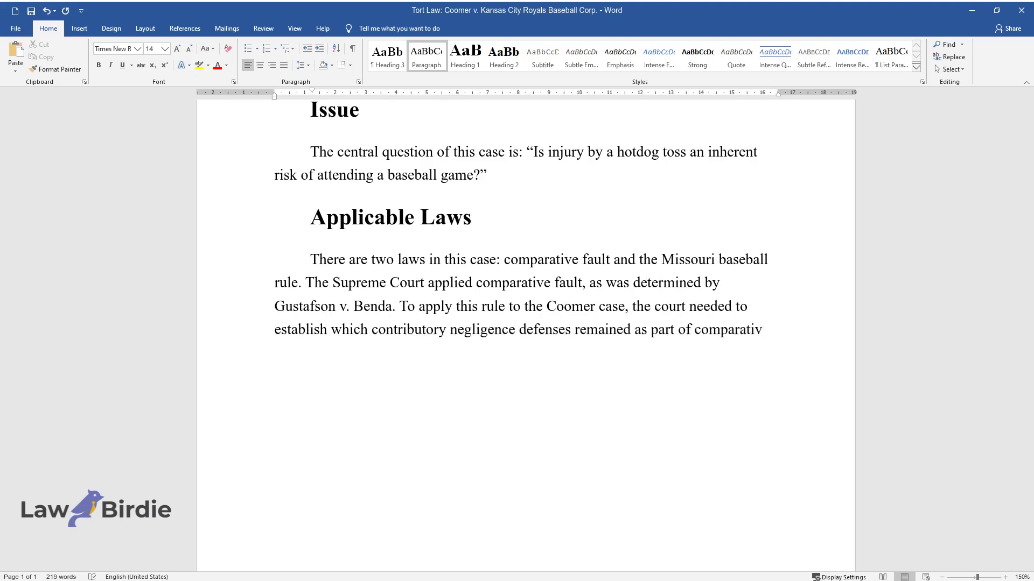
pyautogui.write('e fault. The Missouri baseball rule')
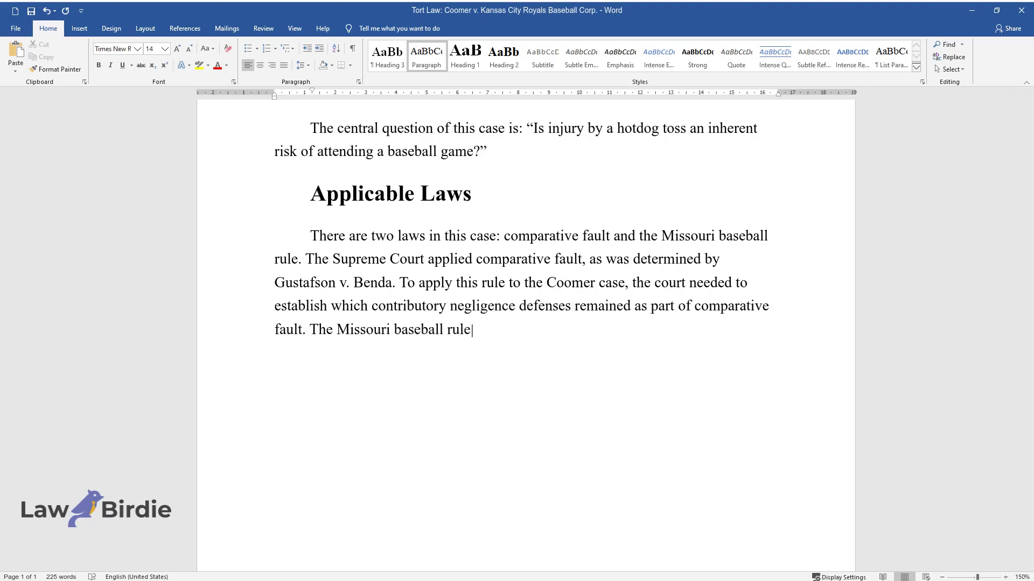
pyautogui.write(' states that a baseball team canno')
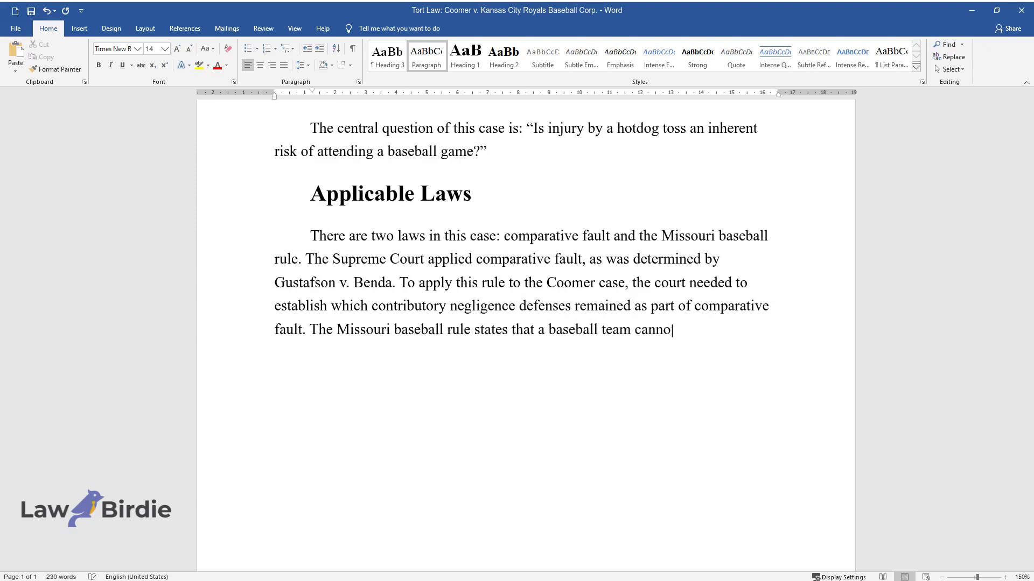
pyautogui.write('t be held liable if a person in att')
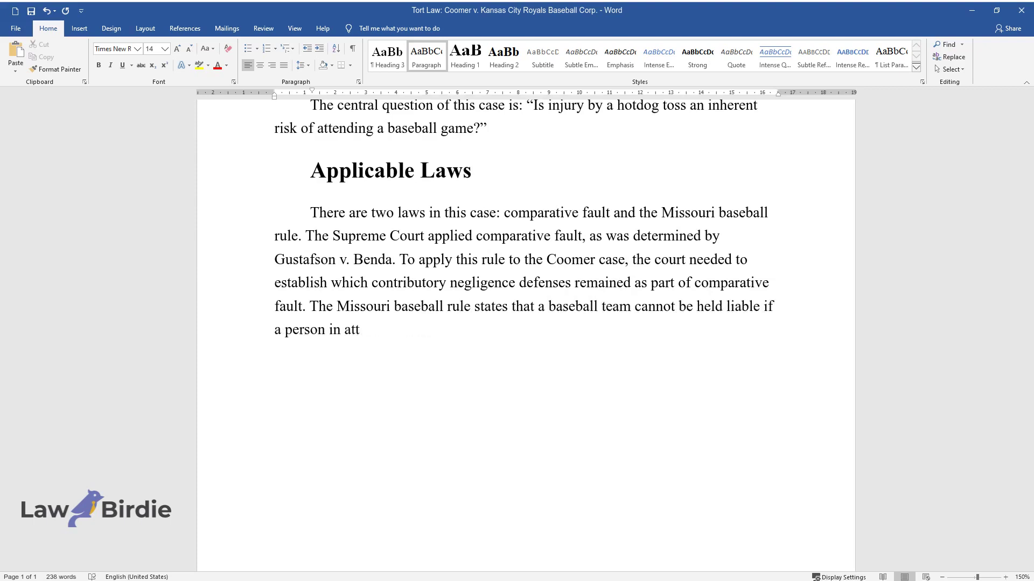
pyautogui.write('endance is hit by a foul ball as l')
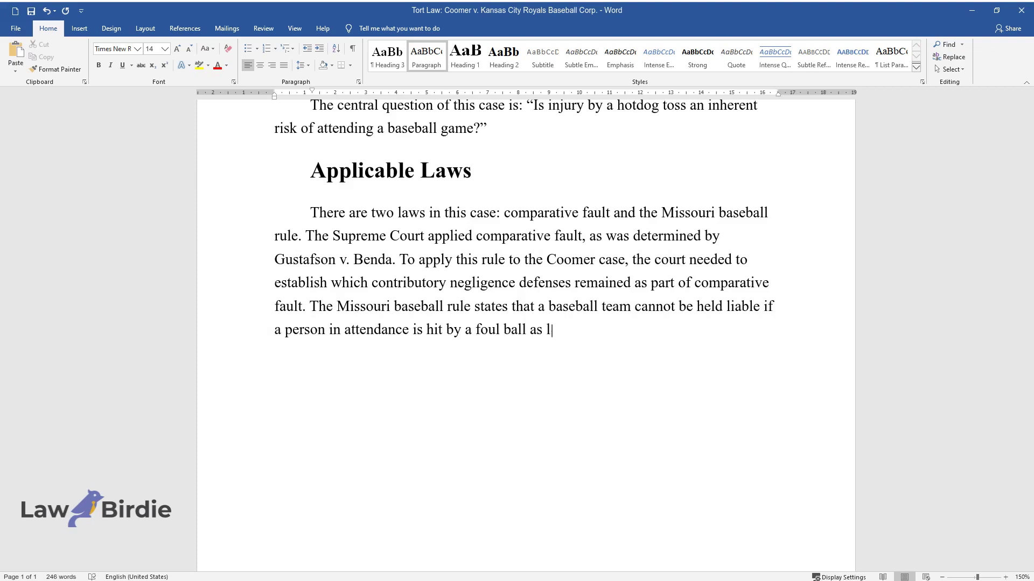
pyautogui.write('ong as there is some protection for')
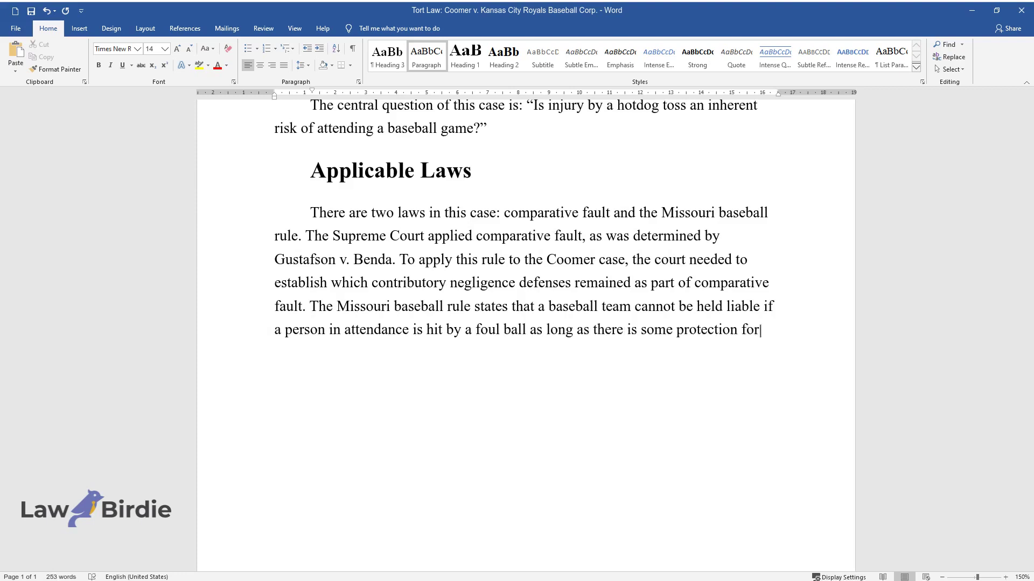
pyautogui.write(' that area. This would indicate re')
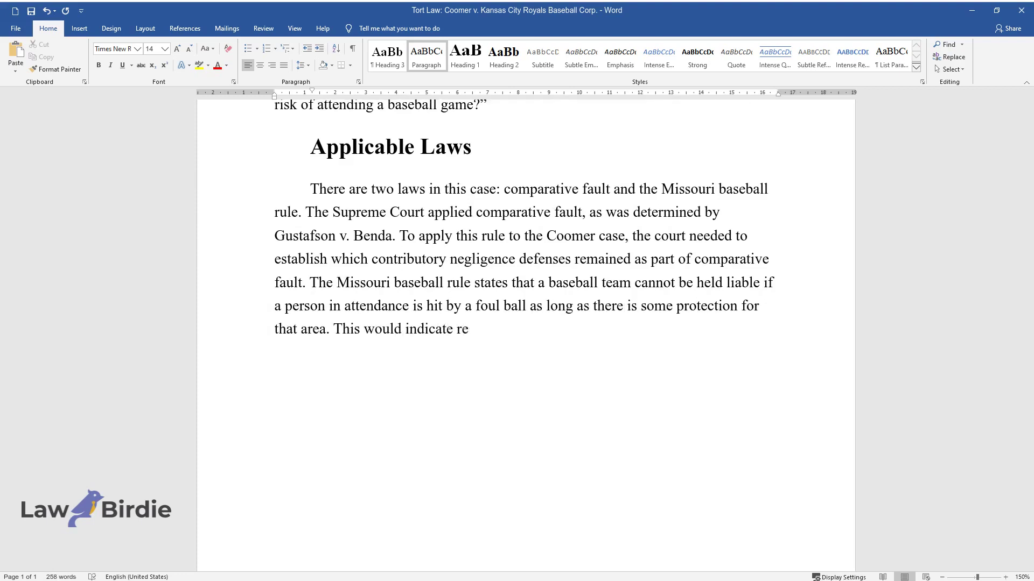
pyautogui.write('asonable care on the part of the te')
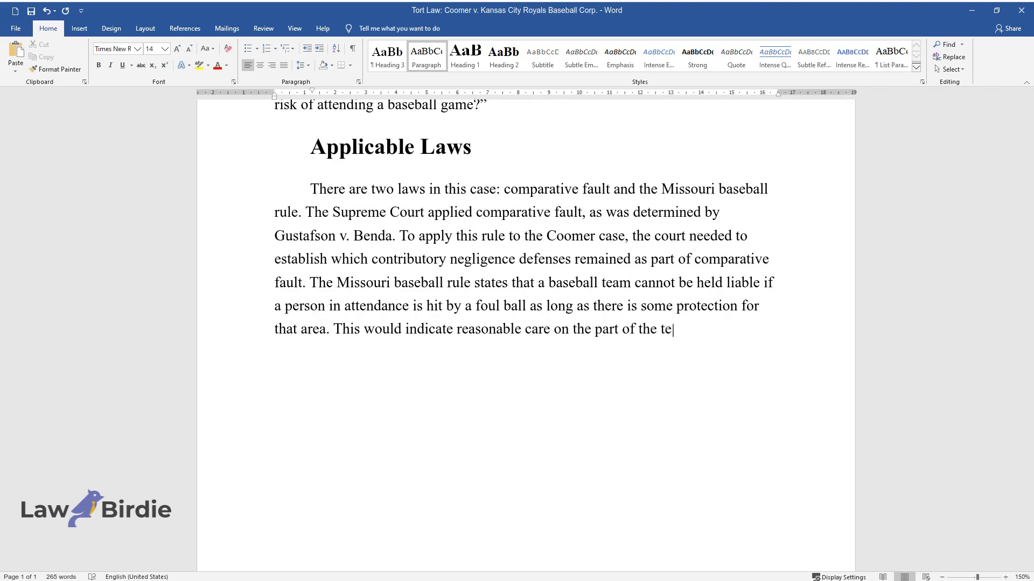
pyautogui.write('am.Holding')
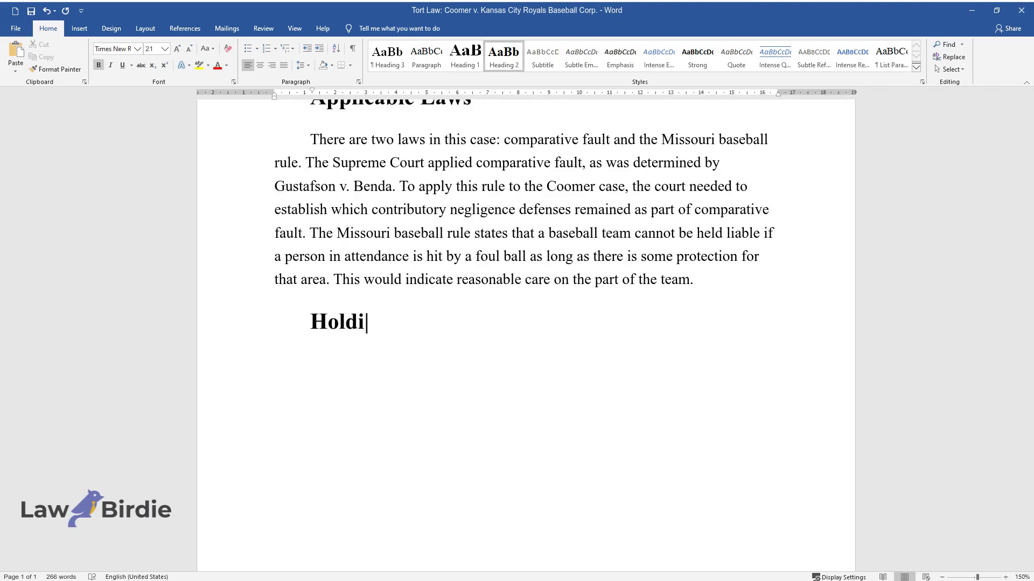
# - Write the Holding paragraph: the case was vacated and remanded to the Court of Appeals
pyautogui.press('Return')
pyautogui.write('The case wa')
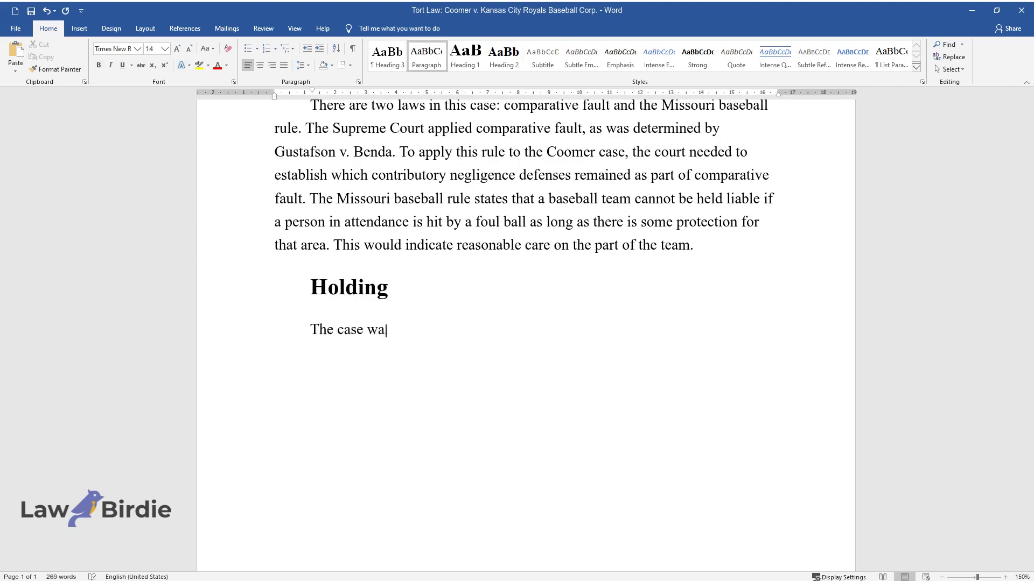
pyautogui.write('s vacated and remanded to the Co')
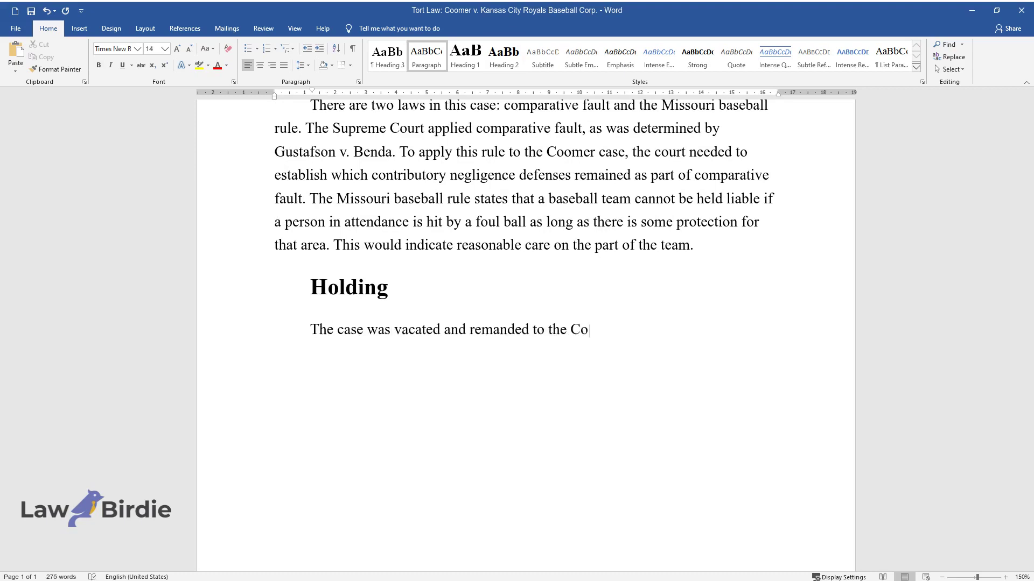
pyautogui.write('urt of Appeals. The Supreme Cour')
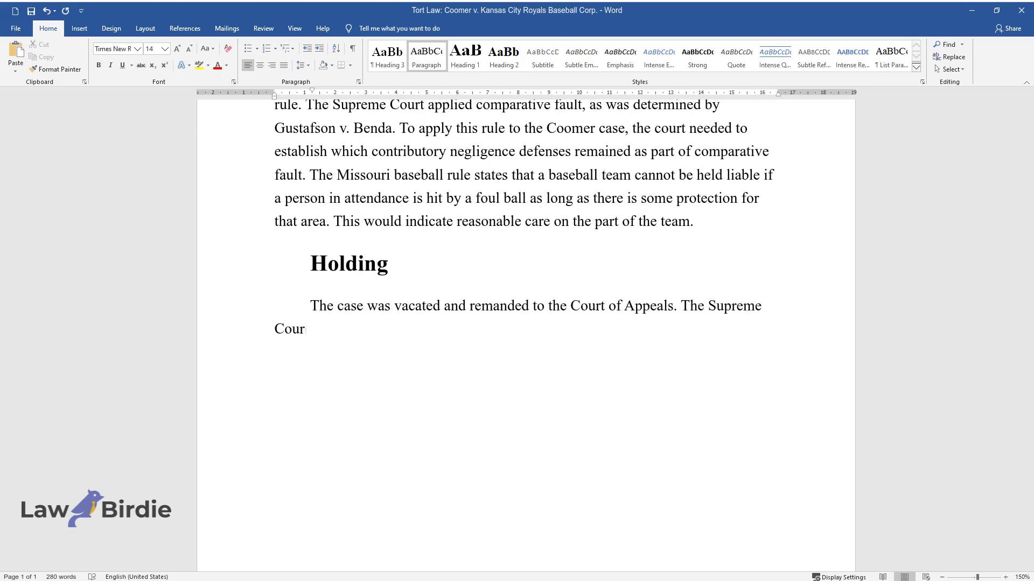
pyautogui.write('t ruled in favor of Coomer. ')
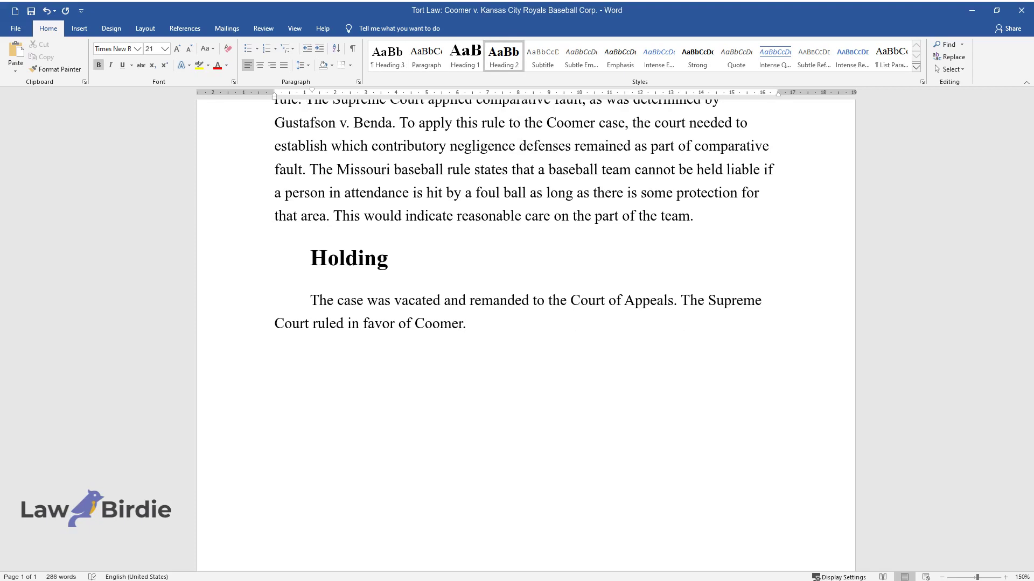
pyautogui.write('Reasoning')
# - Write the Reasoning paragraph saying the jury shouldn't decide inherent risk, ending 'whether the plaintiff should receive compensation.'
pyautogui.press('Return')
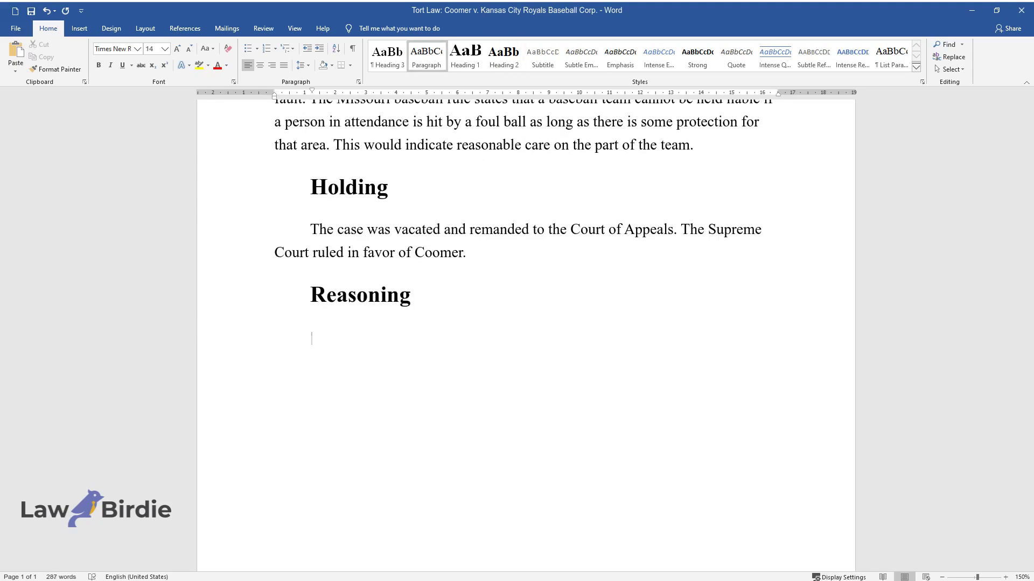
pyautogui.write('The court stated tha')
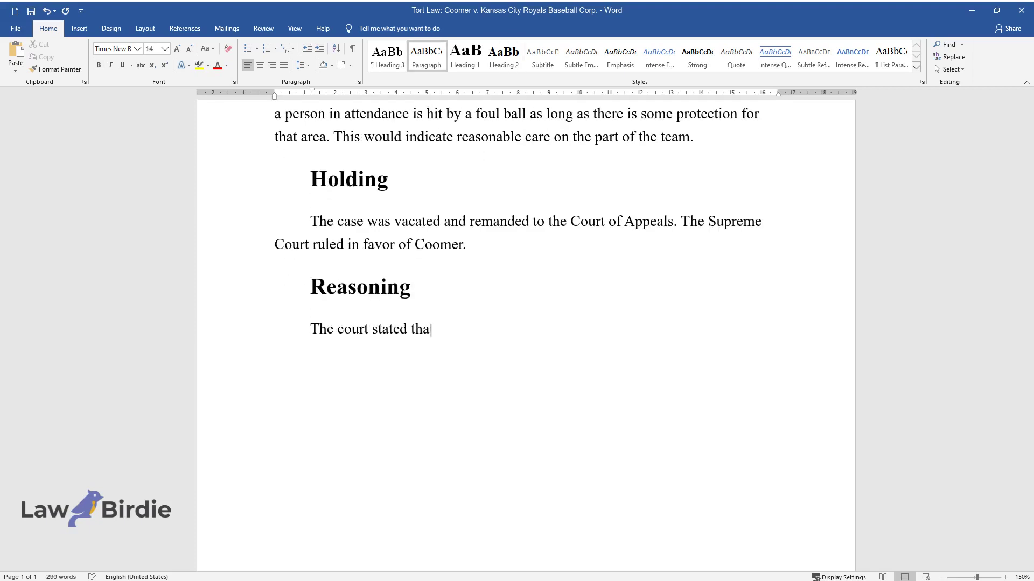
pyautogui.write("t it was not the jury's responsibi")
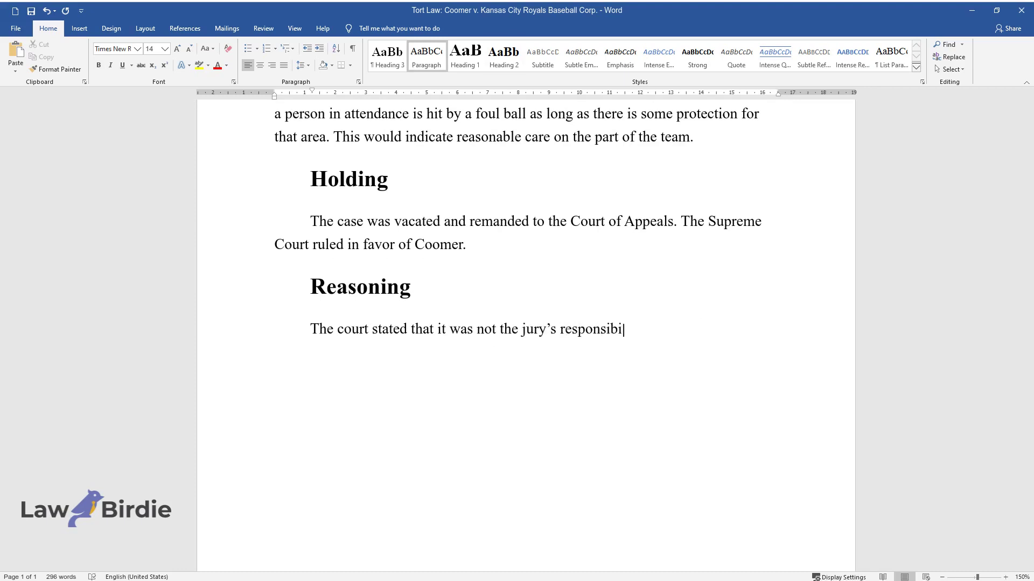
pyautogui.write('lity to determine if the injury re')
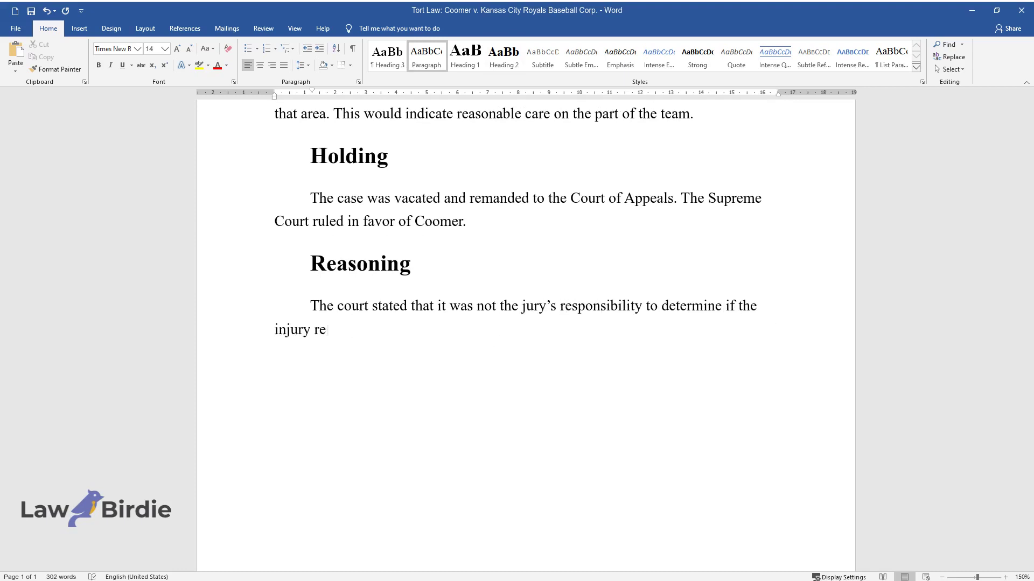
pyautogui.write('sulted from inherent risk. It was,')
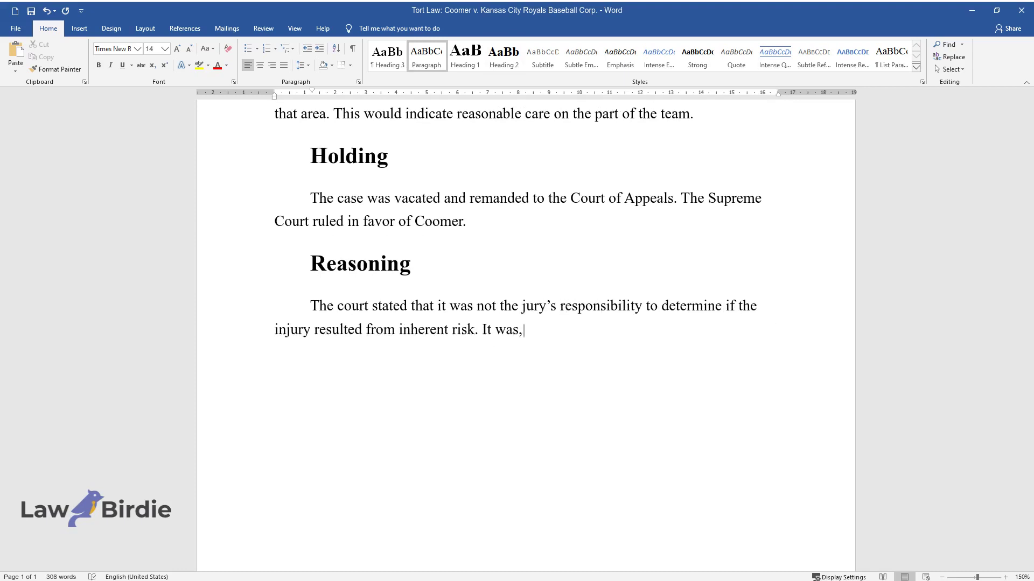
pyautogui.write(' however, a question for a judge.')
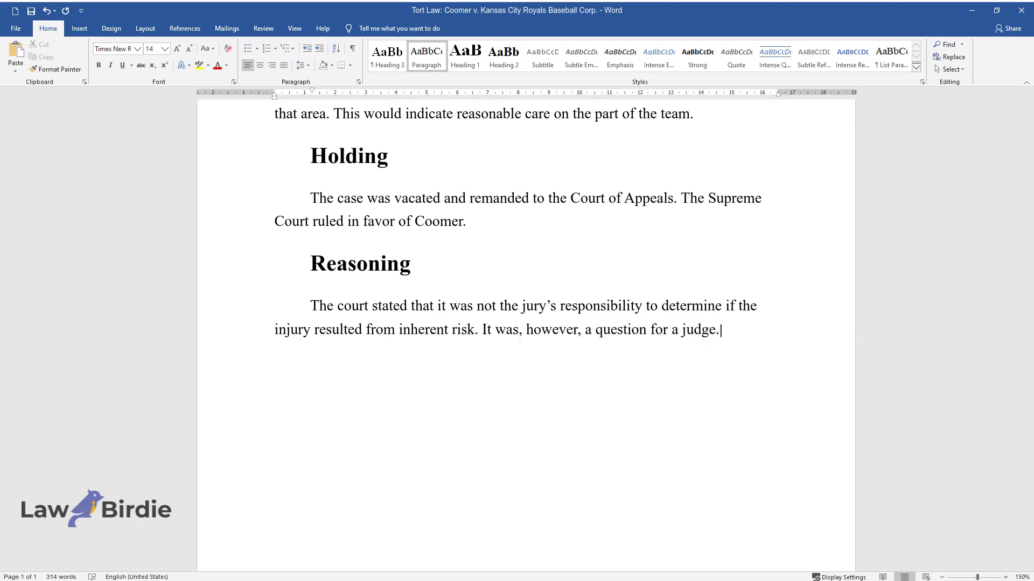
pyautogui.write(' The jury had to decide if Coomer ')
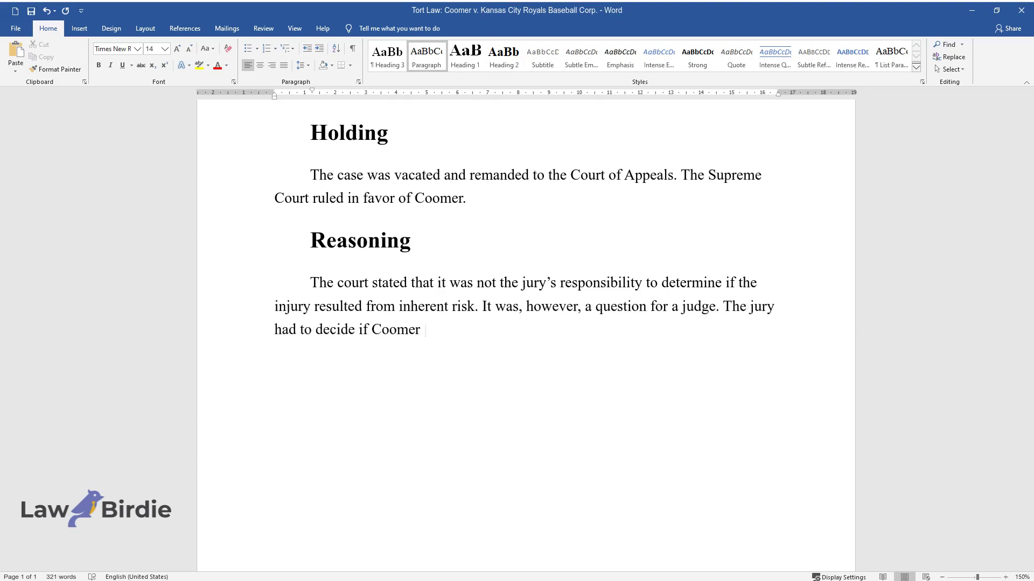
pyautogui.write('was hurt when the mascot hurled th')
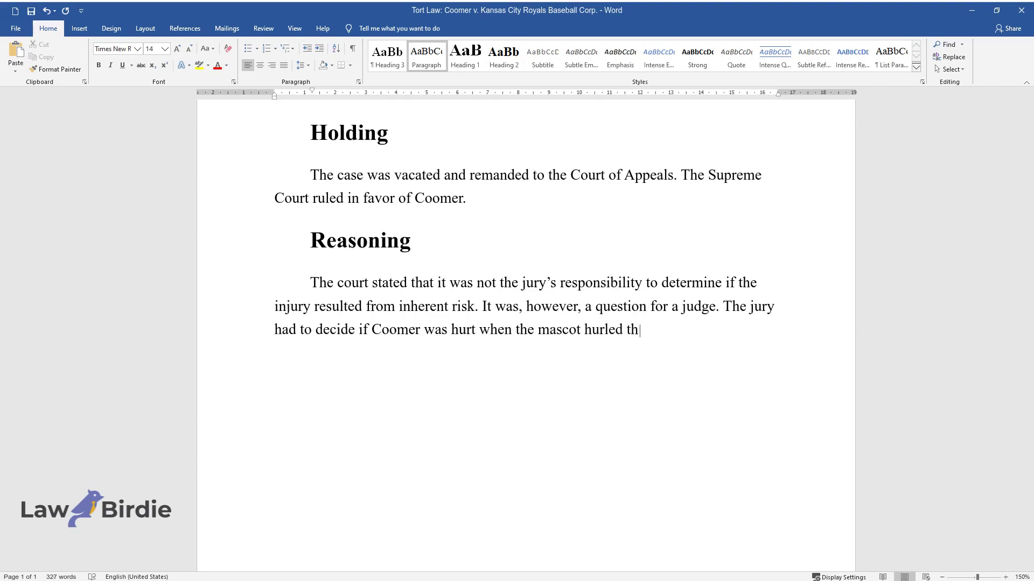
pyautogui.write('e hot dog, whether the Royals were')
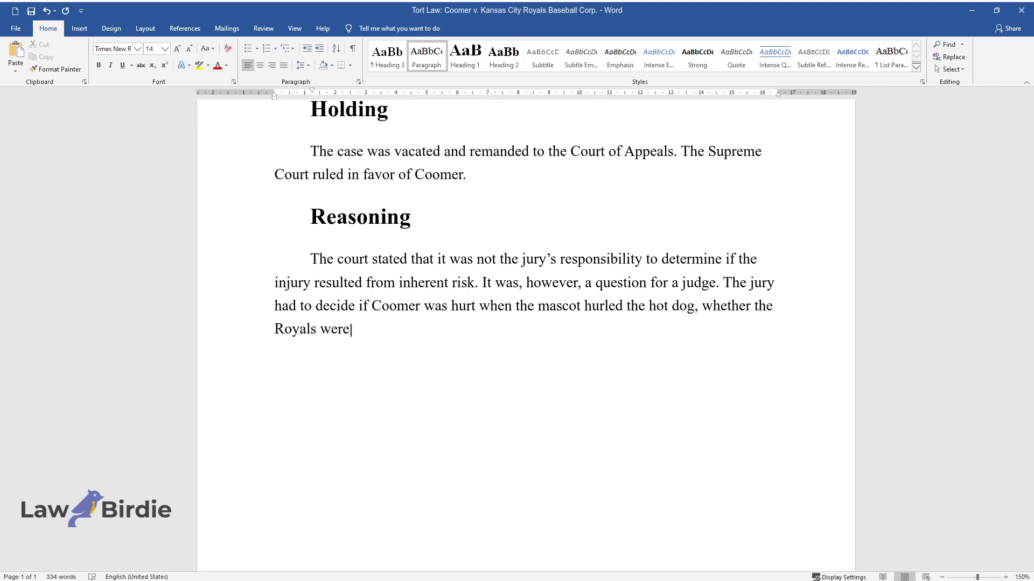
pyautogui.write(' negligent, and whether the plain')
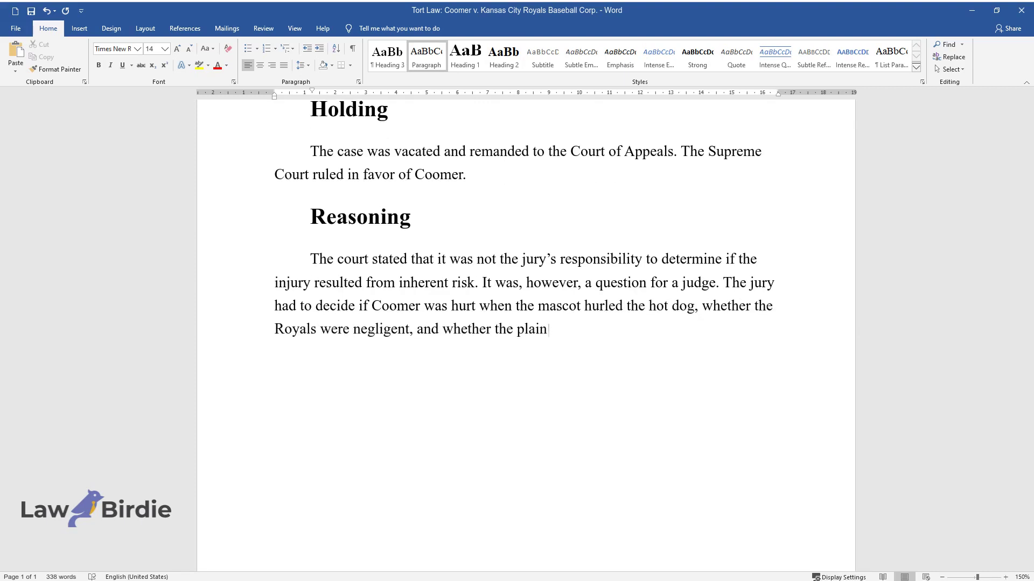
pyautogui.write('tiff should receive compensation.')
pyautogui.press('Return')
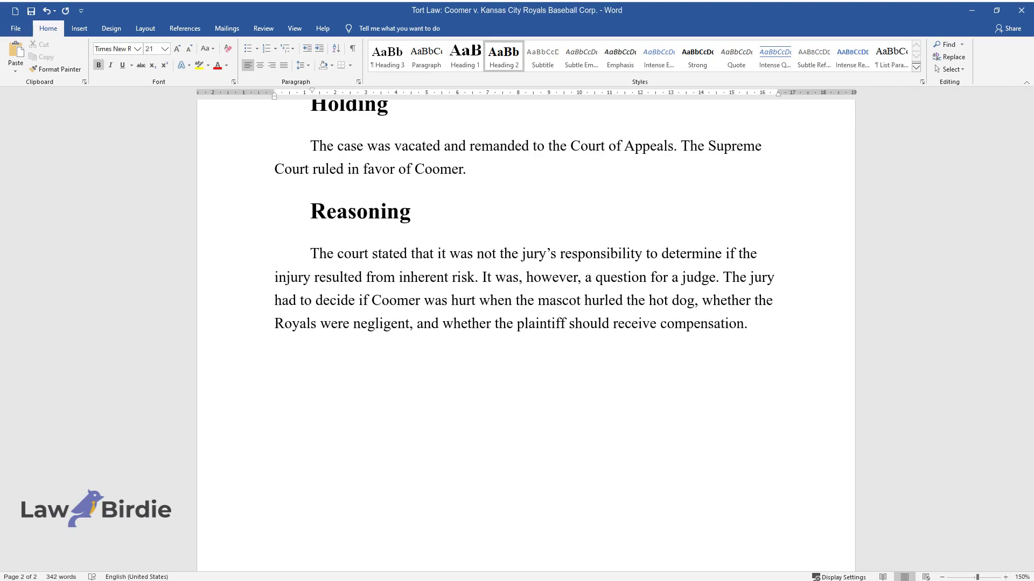
# - Add a 'Conclusion' heading with a paragraph calling the case a tort-law staple, ending 'in the future.'
pyautogui.write('Conclusion')
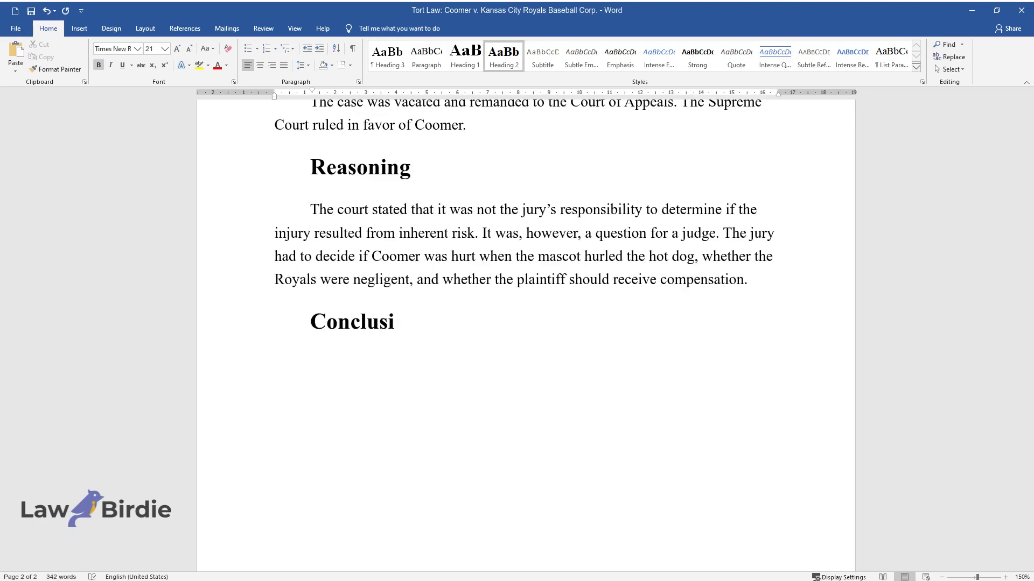
pyautogui.press('Return')
pyautogui.write('This case ')
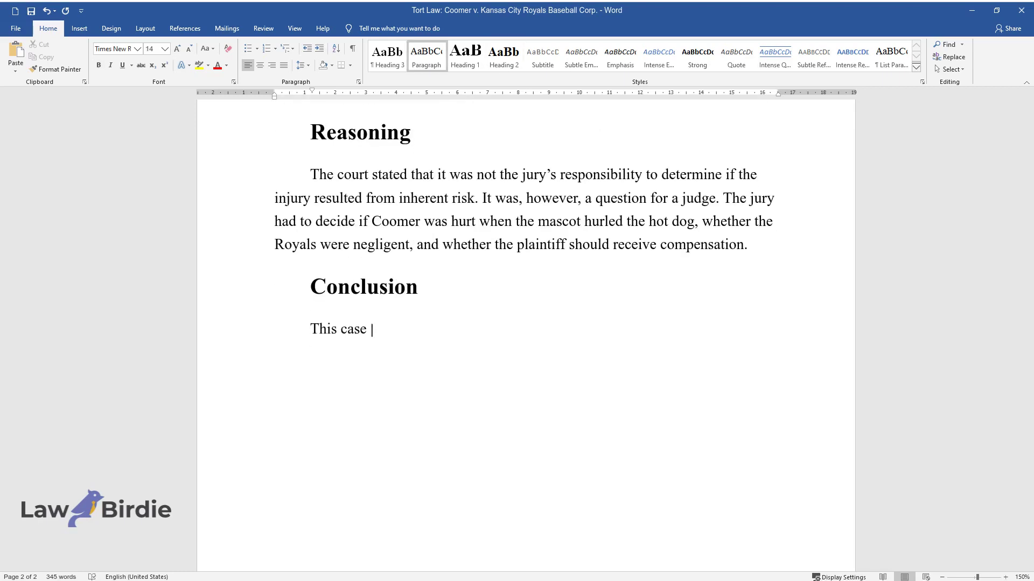
pyautogui.write('appears to be a staple in terms of t')
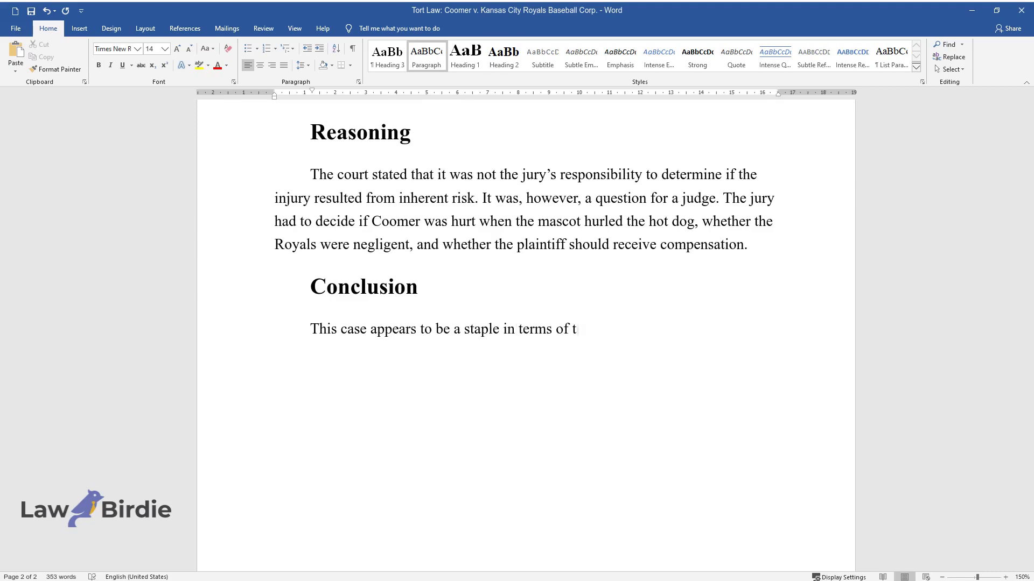
pyautogui.write('ort law, where punitive damages are')
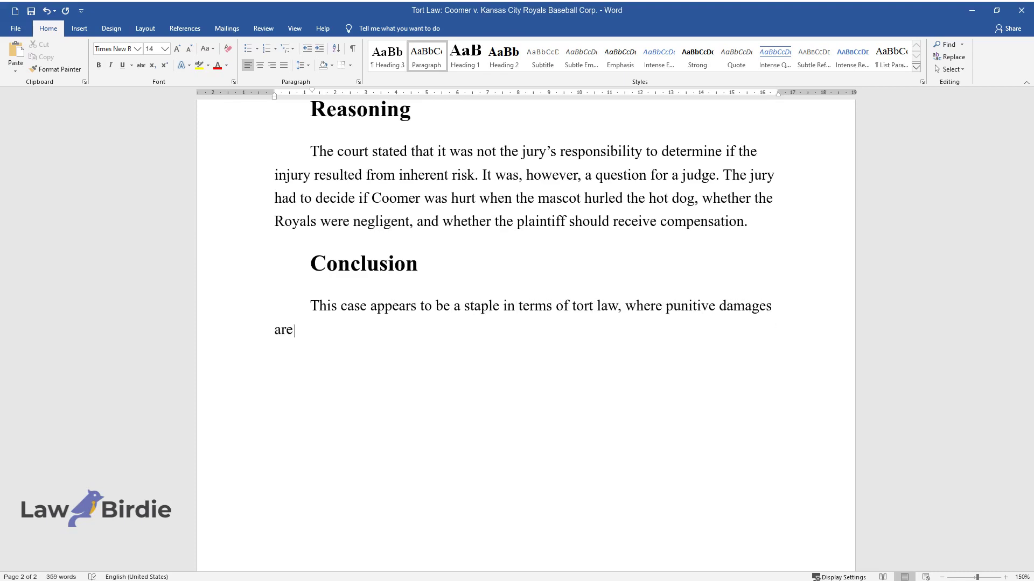
pyautogui.write(' awarded to compensate victims from ')
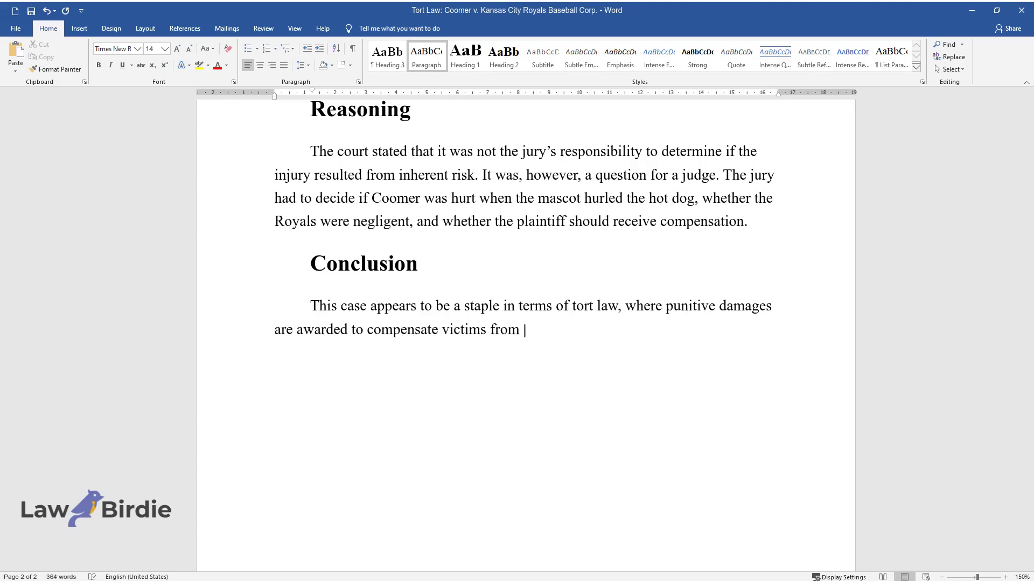
pyautogui.write('those found to be at fault for harm')
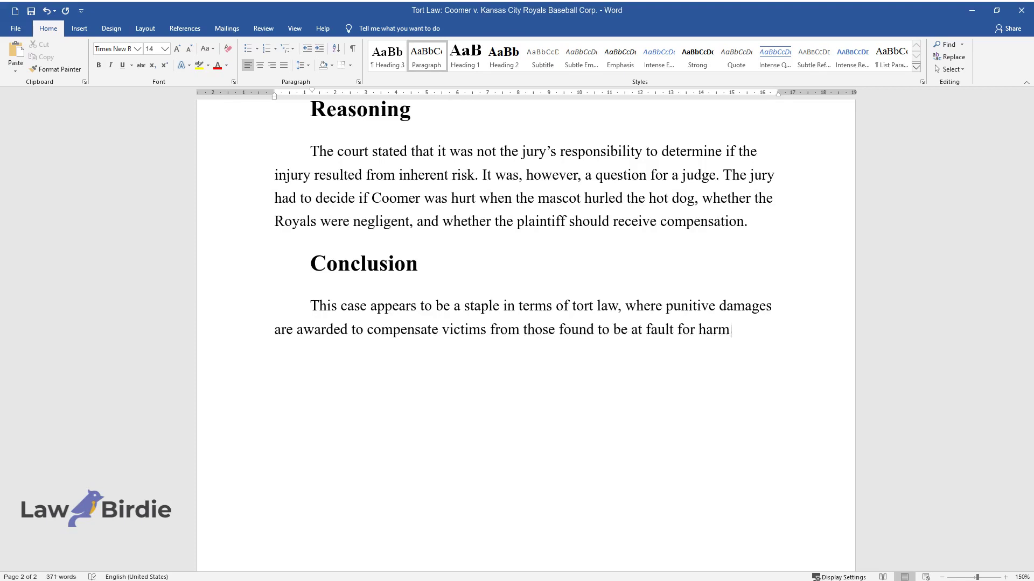
pyautogui.write('. Cheeseman explains the duty of car')
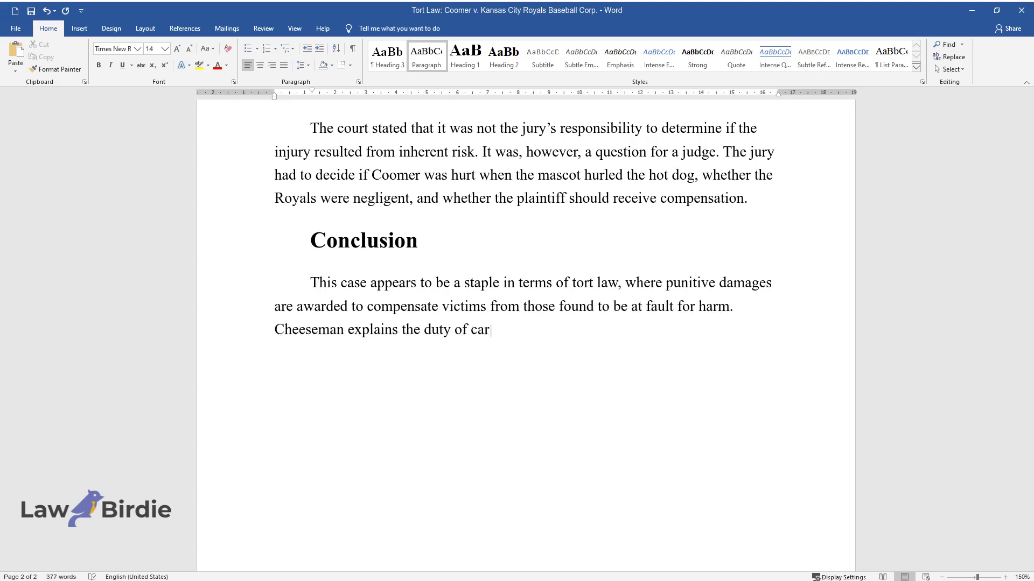
pyautogui.write('e as each person’s responsibility, o')
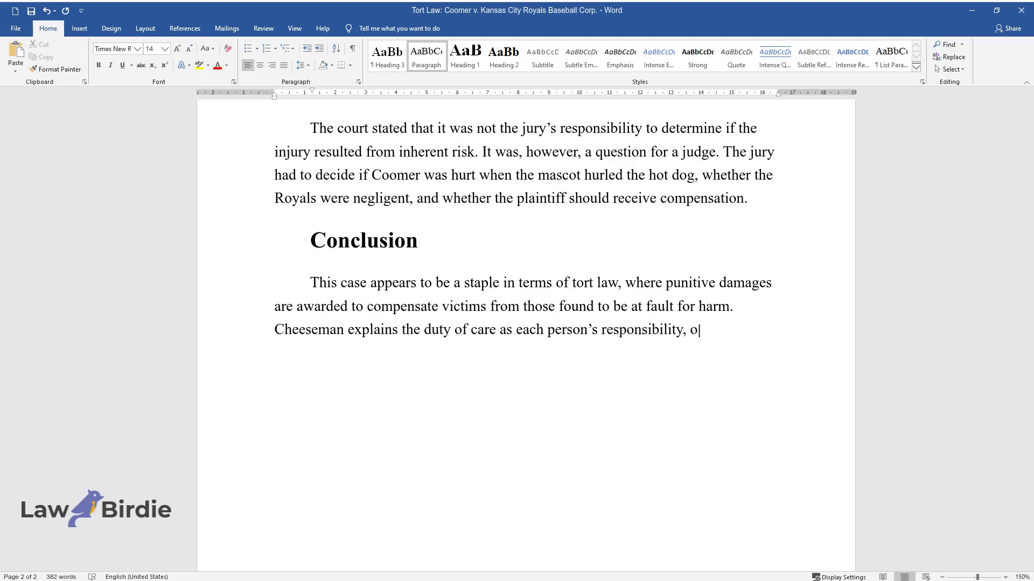
pyautogui.write('r in this case, each organization to')
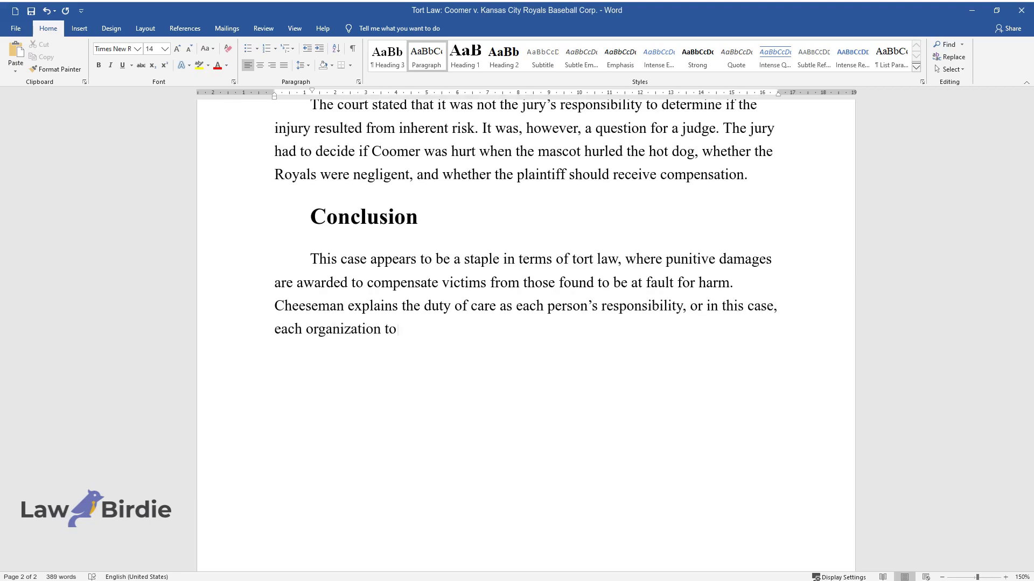
pyautogui.write(' “not to cause any unreasonable harm')
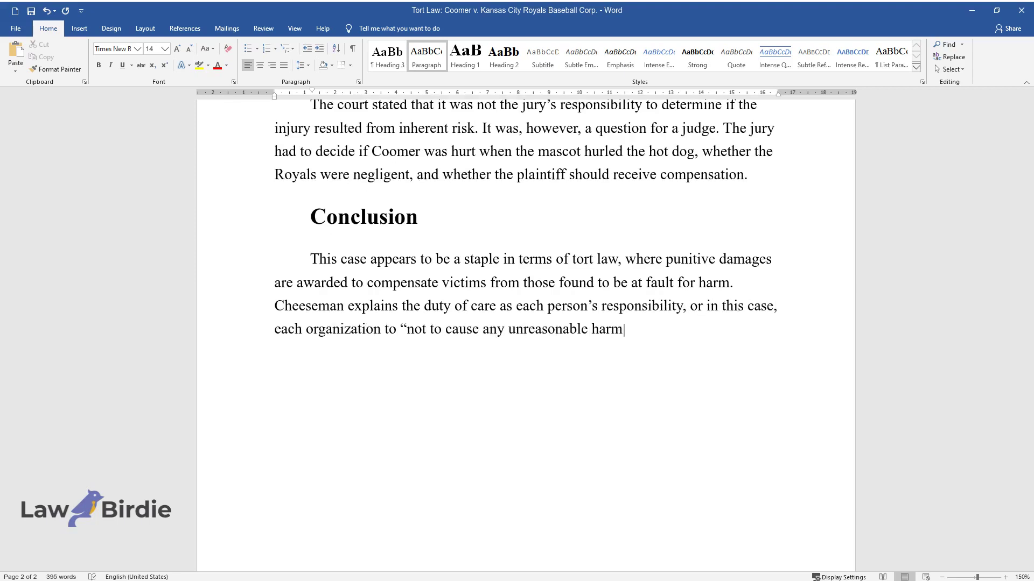
pyautogui.write(' or risk of harm.” I agree with the final de')
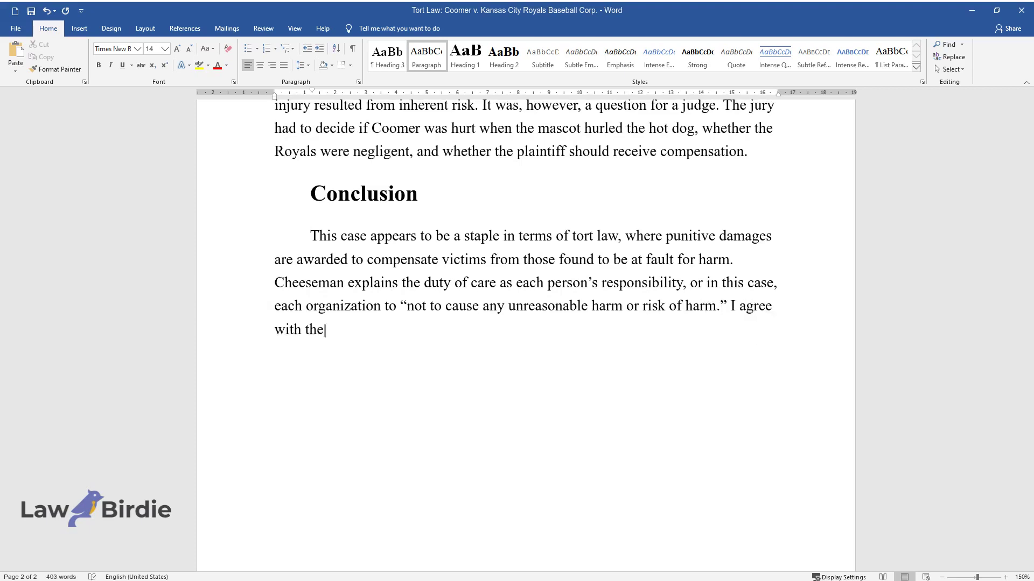
pyautogui.write('cision of this case and the')
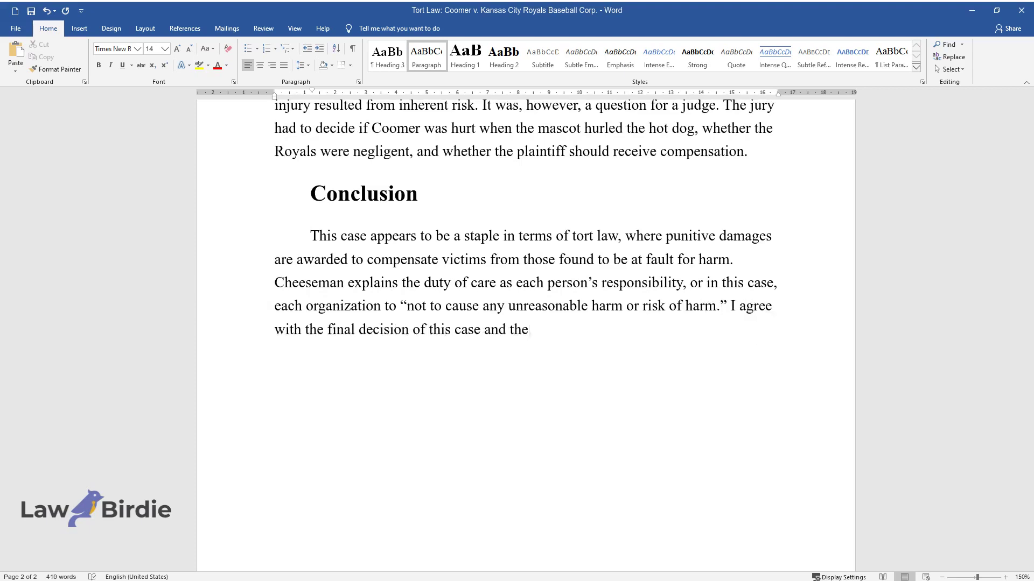
pyautogui.write(' suspension of the Royals’ hotdog launch to not cause ')
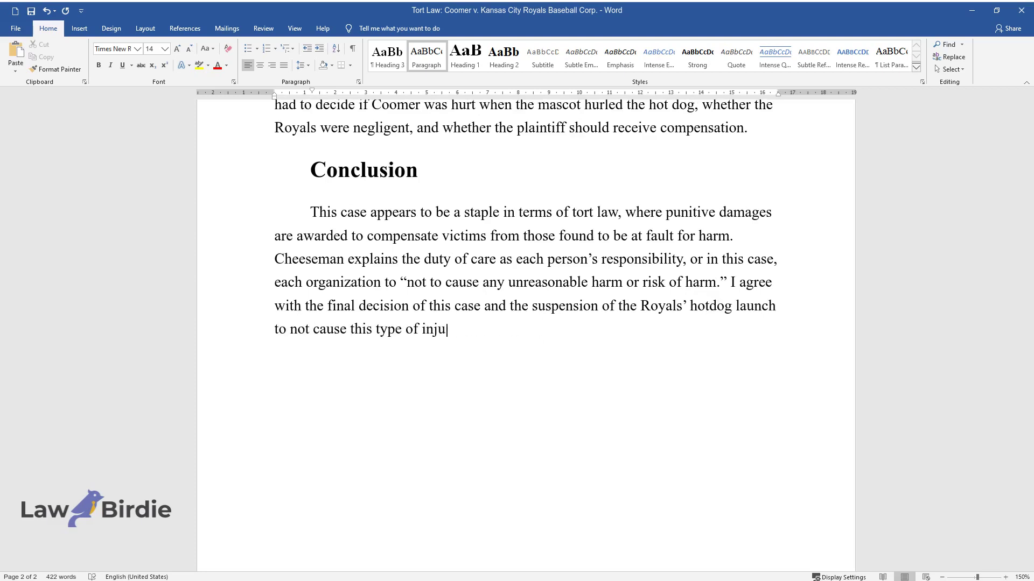
pyautogui.write('this type of injury in the future.')
pyautogui.press('Return')
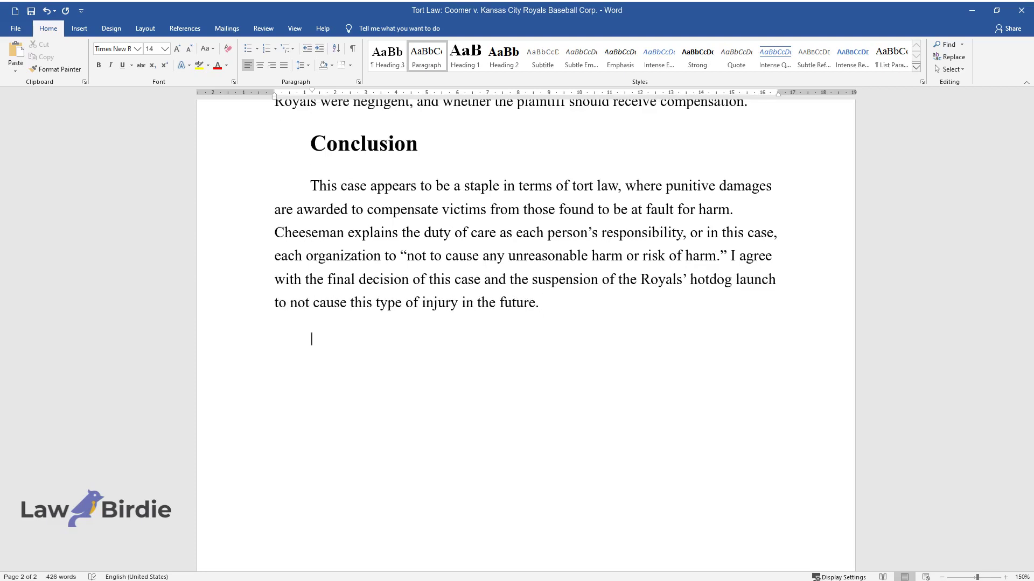
# - Write a second Conclusion paragraph arguing better employee training could have reduced such cases
pyautogui.write("The court held that Coomer's in")
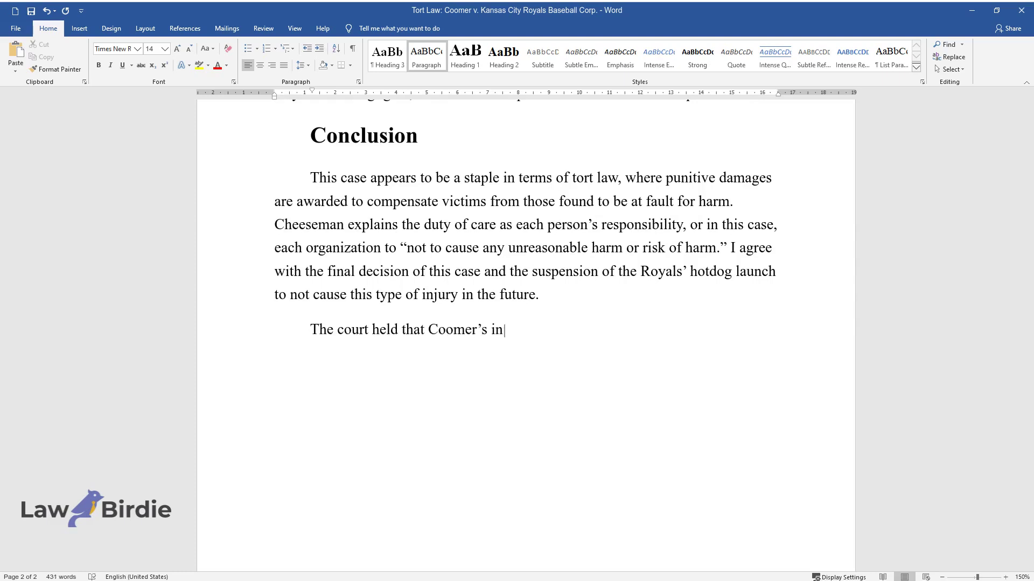
pyautogui.write('jury was not a risk directly attrib')
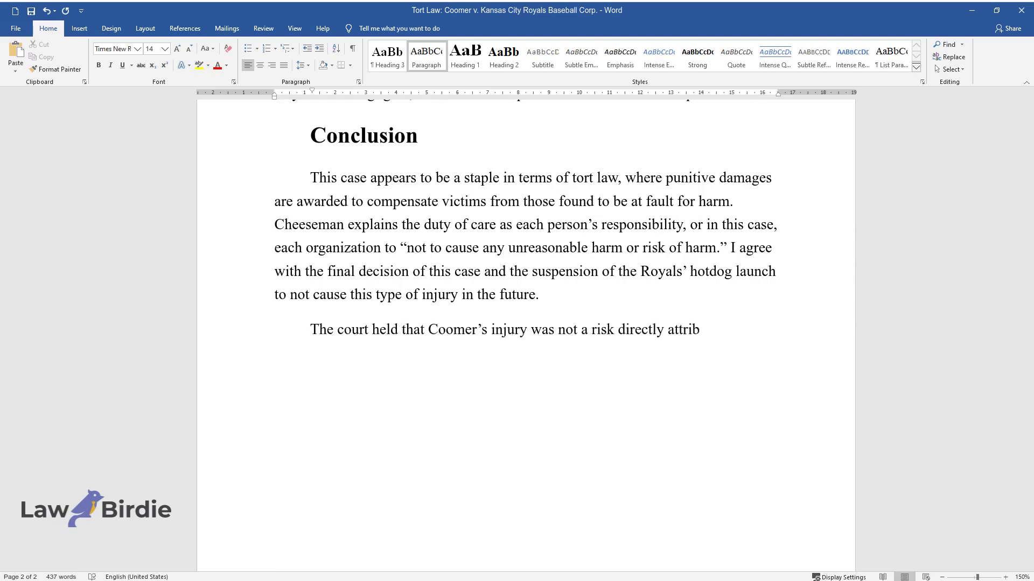
pyautogui.write('utable to the baseball game as defi')
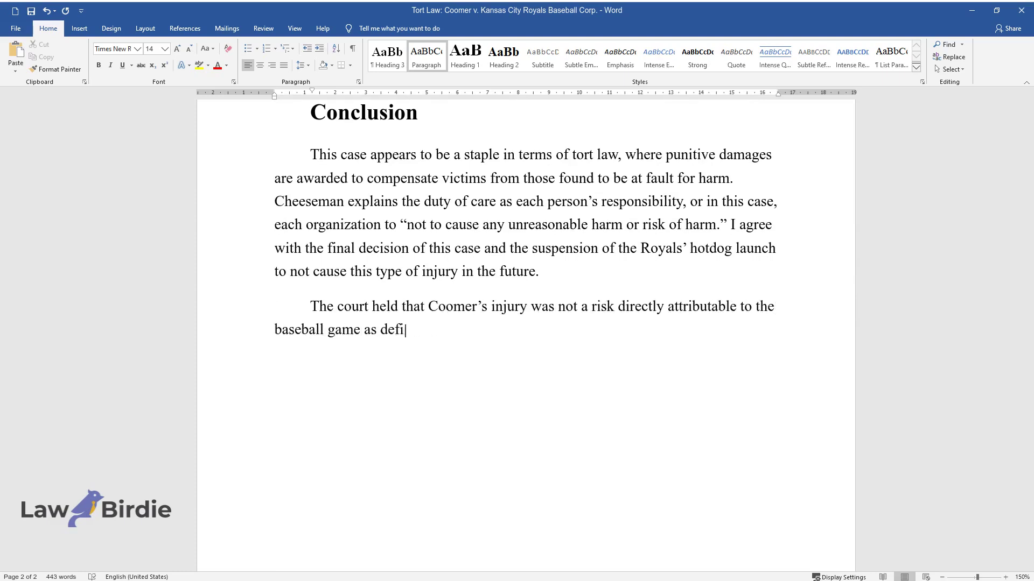
pyautogui.write('ned by the baseball rule, so Kansas')
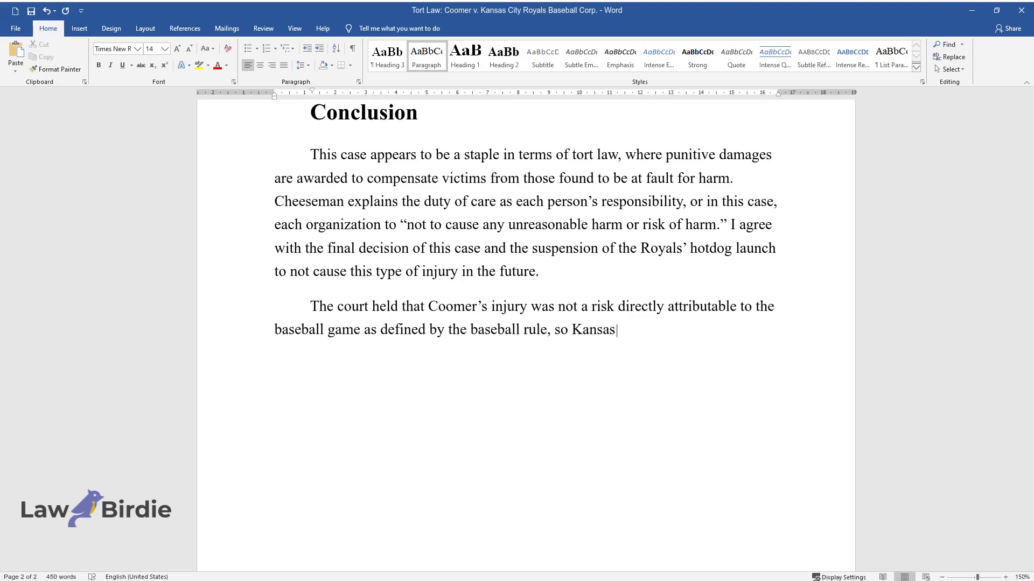
pyautogui.write(' City Royals Baseball Corporation w')
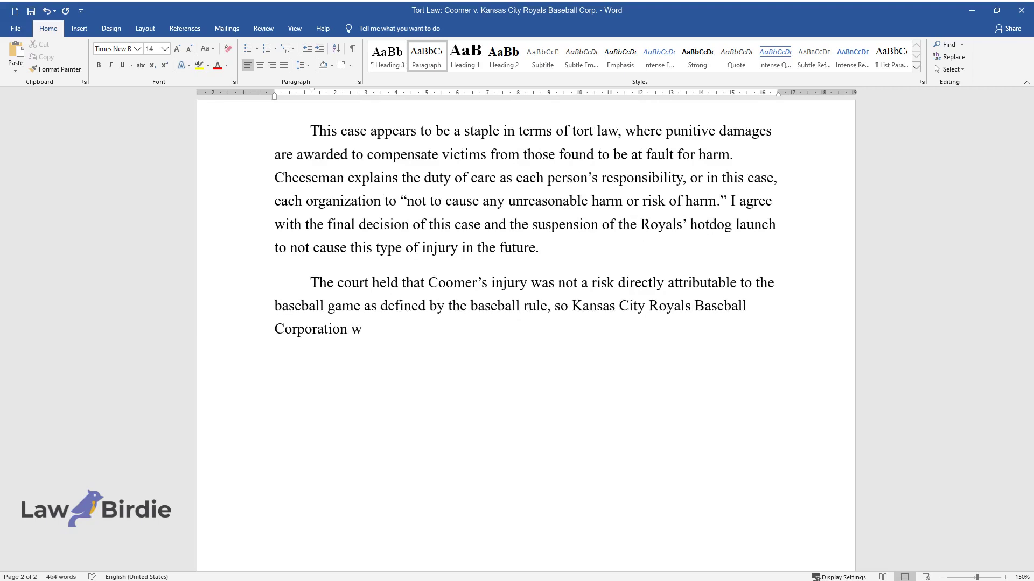
pyautogui.write('ould not have escaped legal liabili')
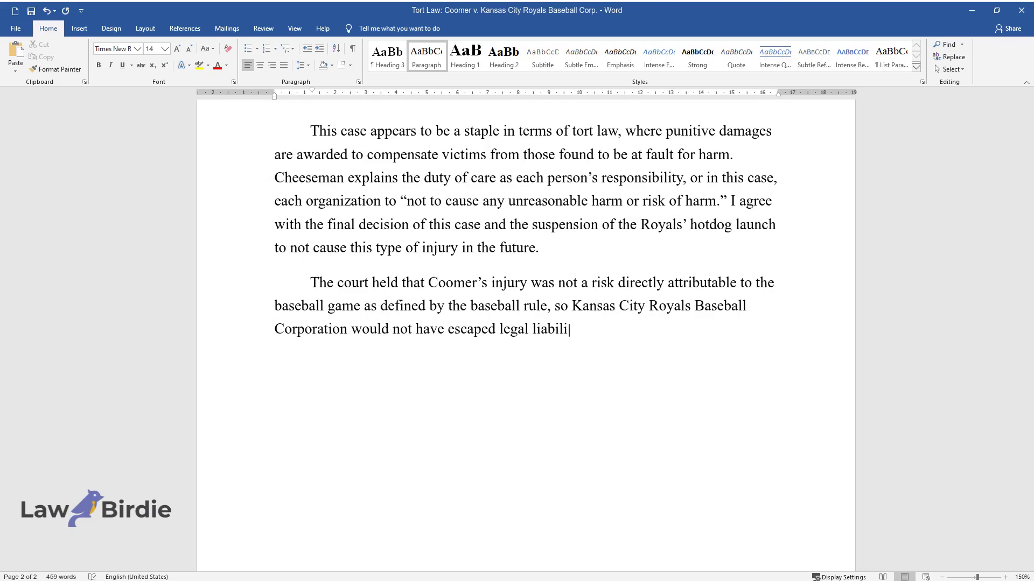
pyautogui.write('ty anyway. Still, the organization')
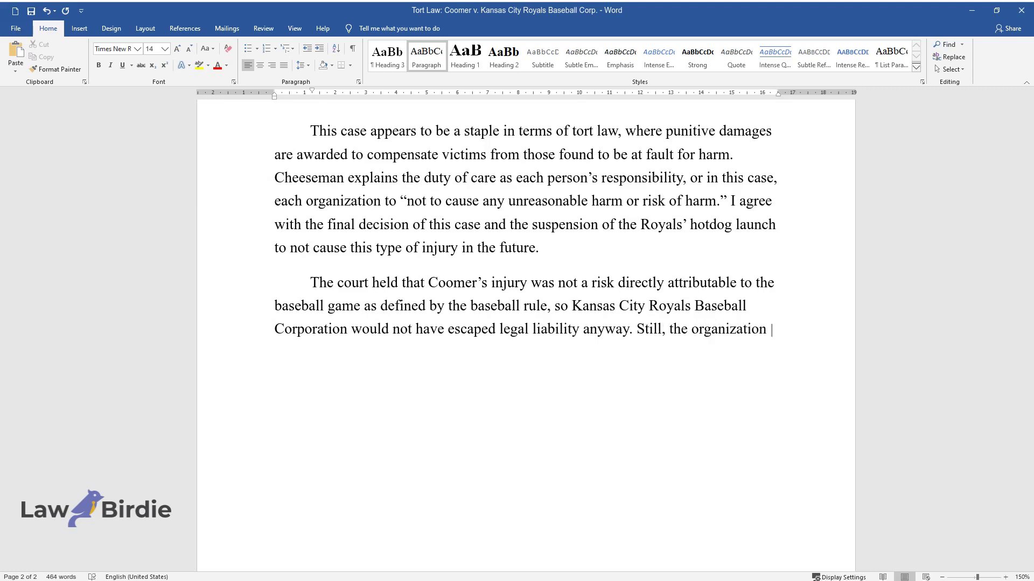
pyautogui.write('could have reduced the chance of s')
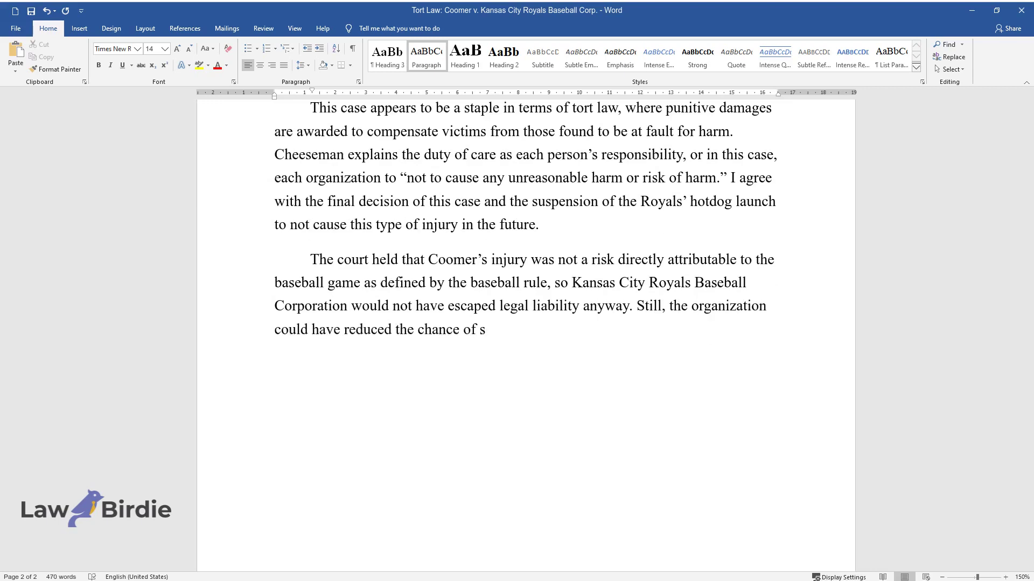
pyautogui.write('uch cases by better training employe')
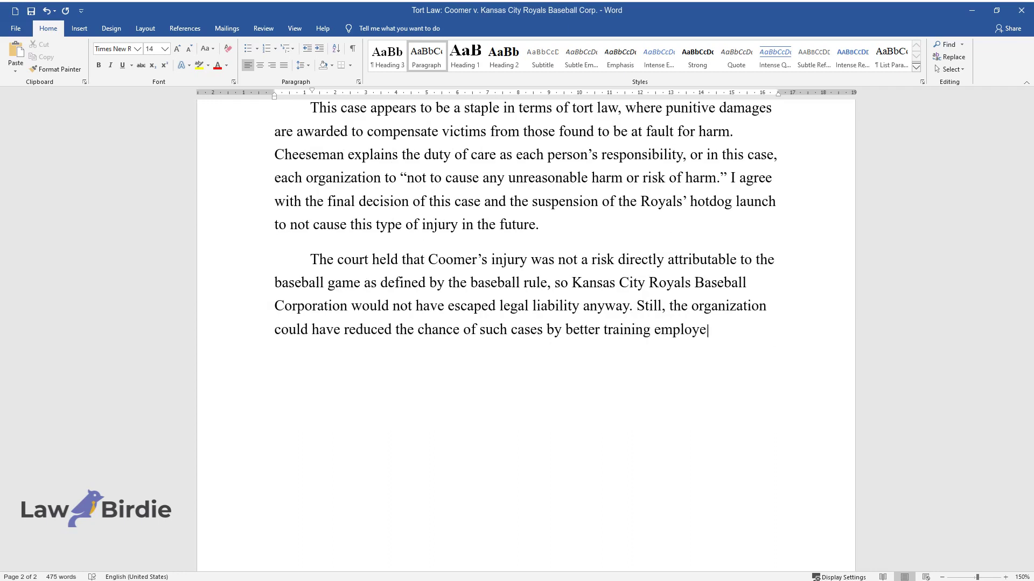
pyautogui.write('es, particularly team masc')
pyautogui.write('ots. On t')
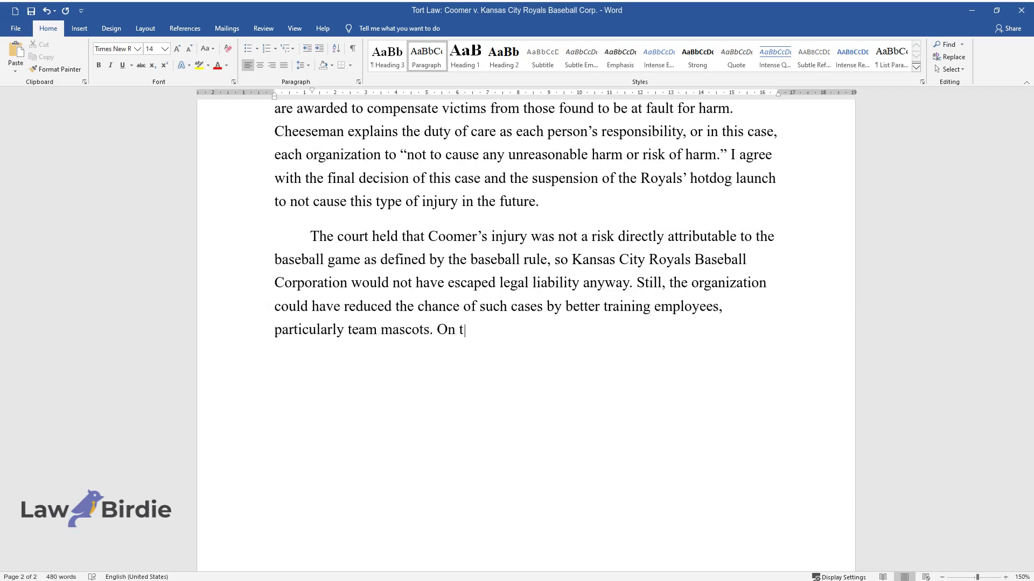
pyautogui.write('he other hand, the organization coul')
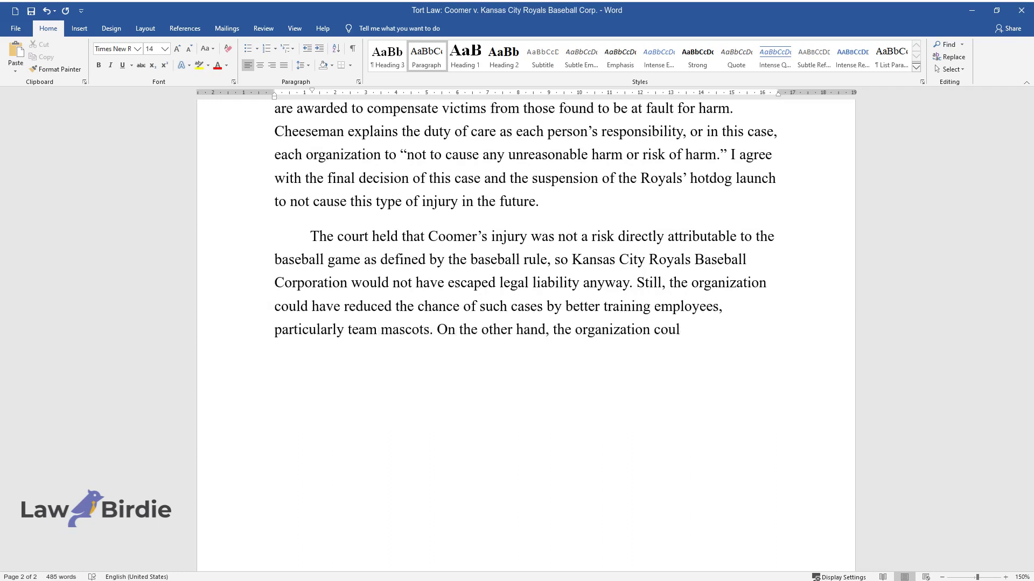
pyautogui.write('d also separate the "Hotdo')
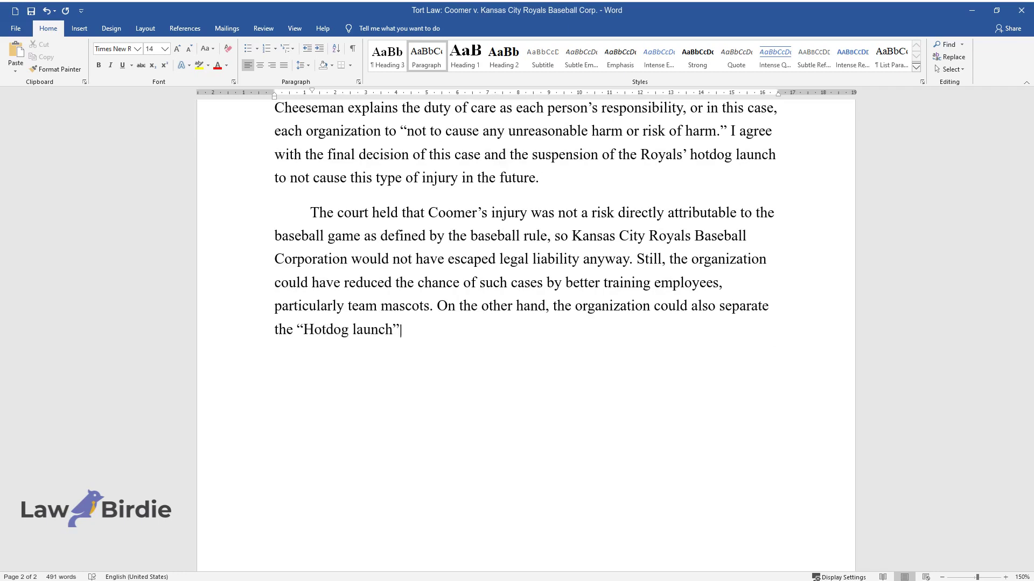
pyautogui.write('g launch" zones from others, making it possi')
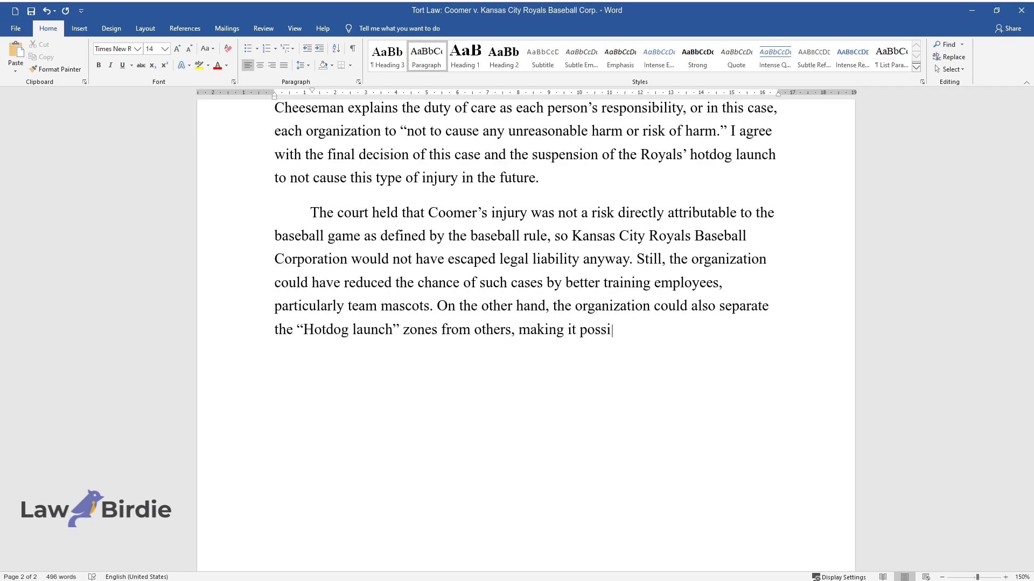
pyautogui.write('ble to purchase separate tickets wi')
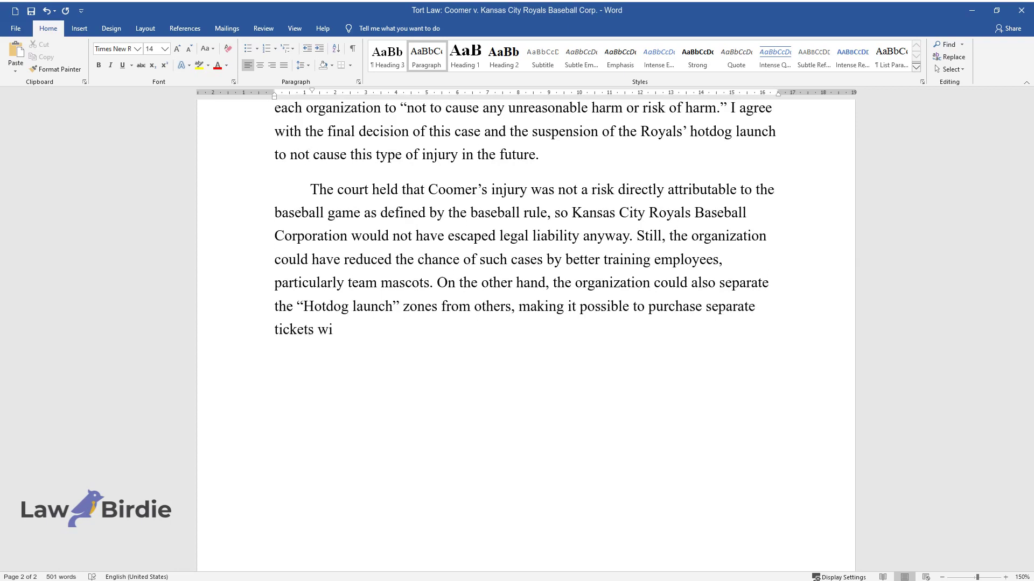
pyautogui.write('th access to this area. It would ma')
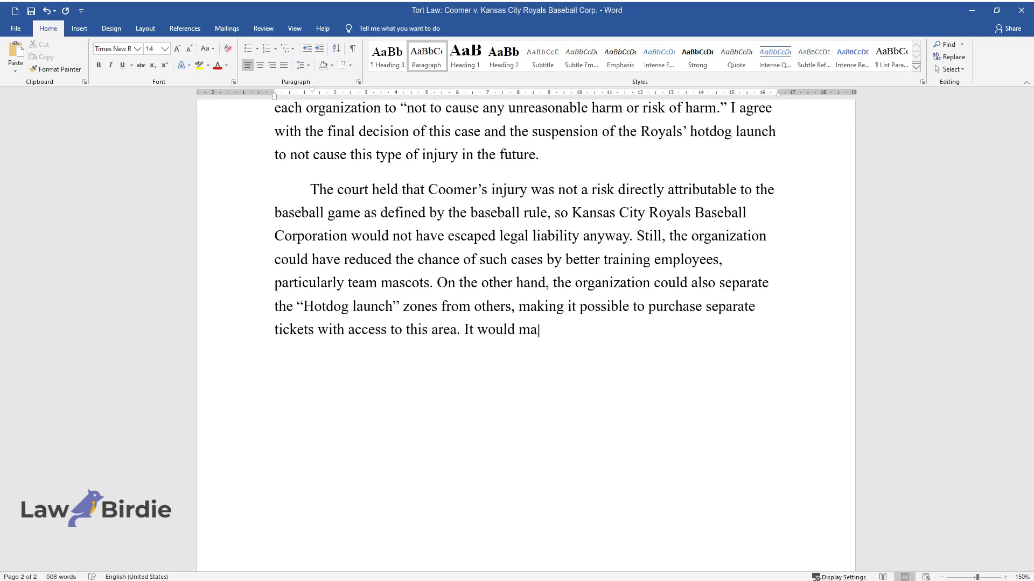
pyautogui.write('ke it possible for spectators to si')
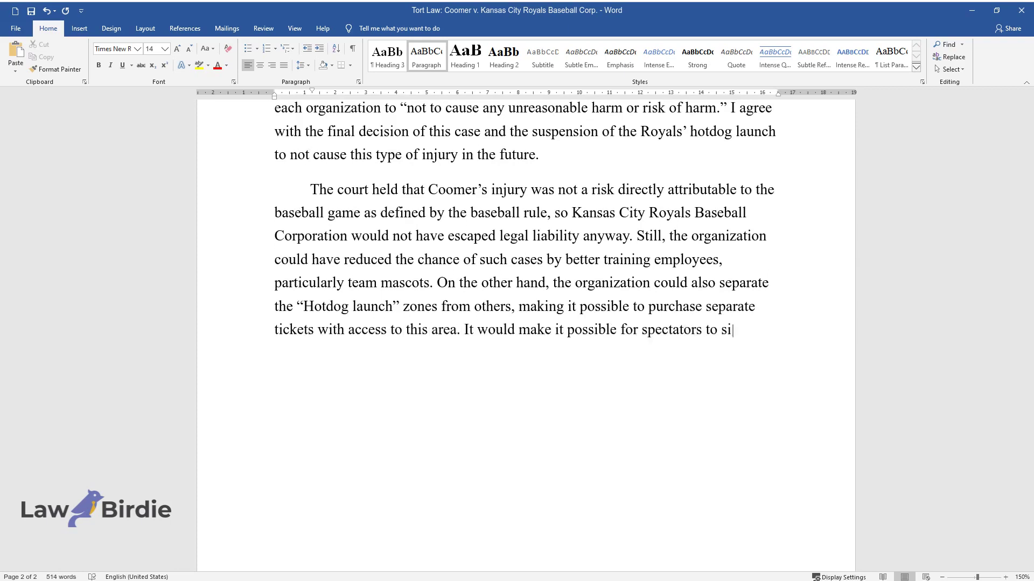
pyautogui.write('gn a no-claims and no-risk agreemen')
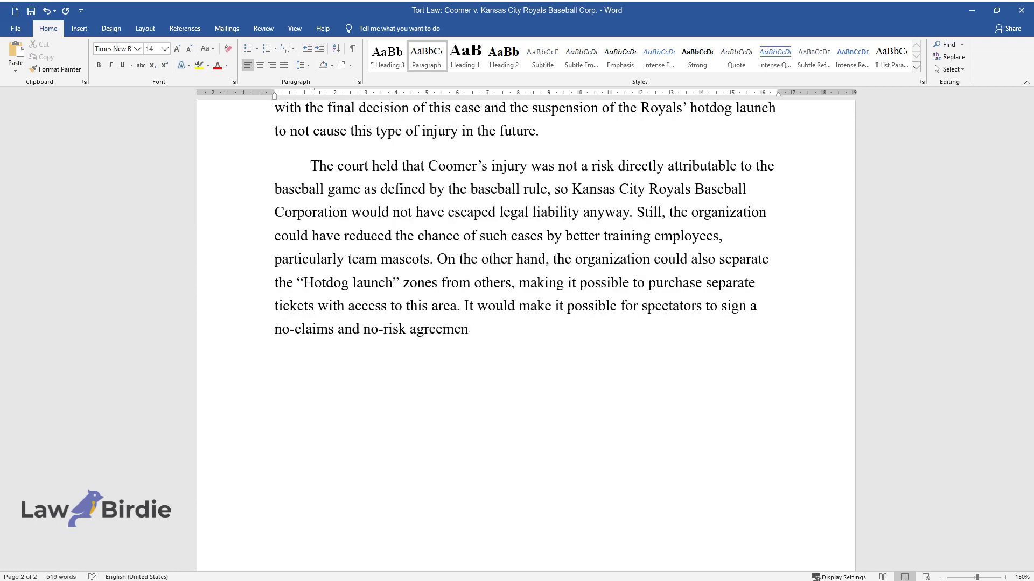
pyautogui.write('t in cases where they choose “Hotdo')
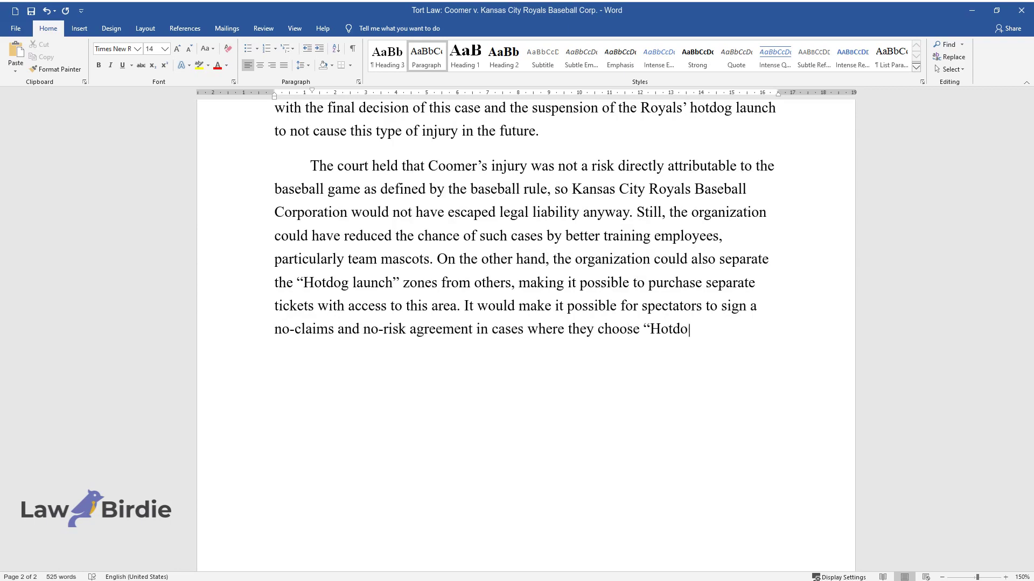
pyautogui.write('g launch” zones, which could have r')
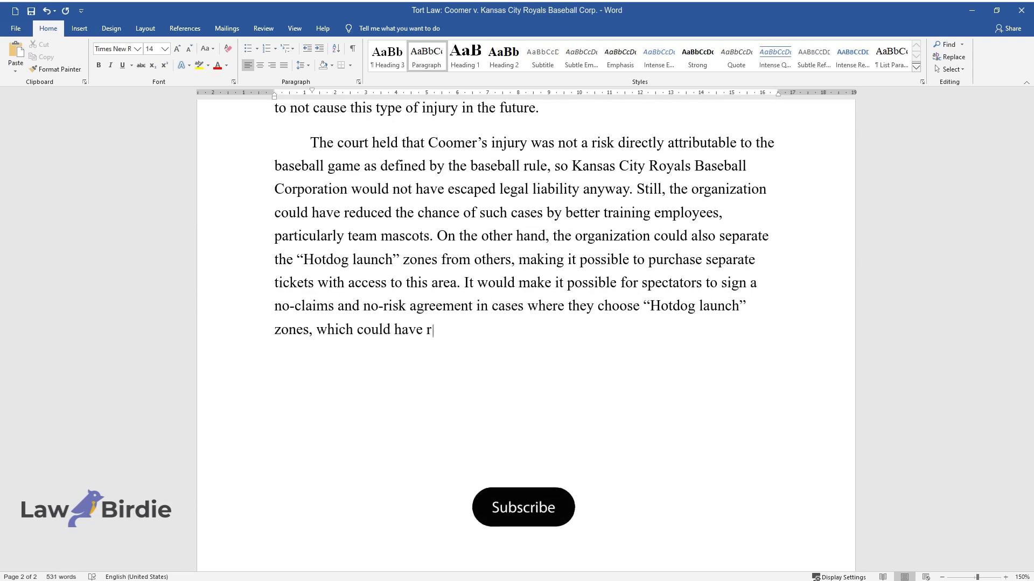
pyautogui.write('elieved the party of liability. Bes')
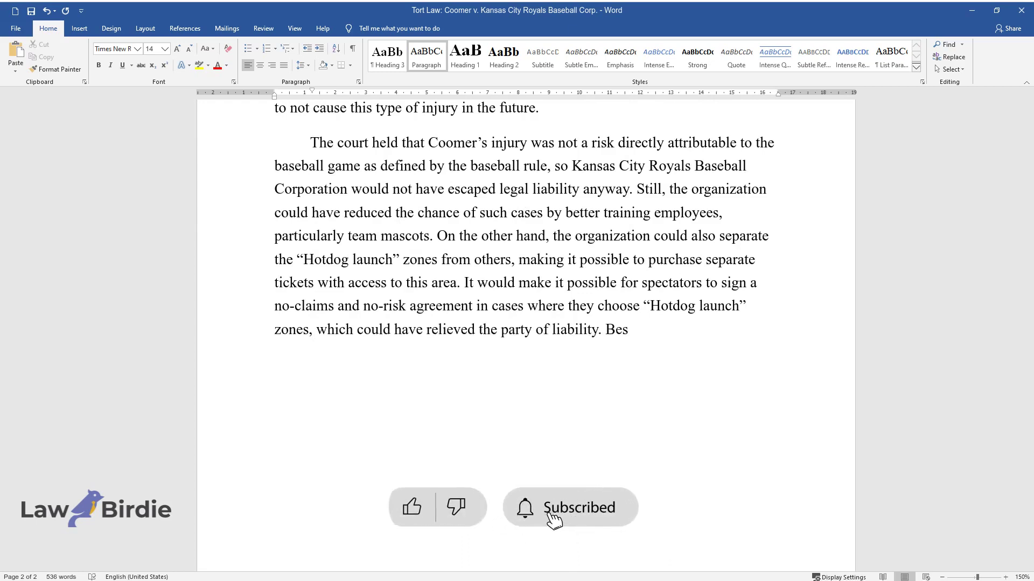
pyautogui.write('ides, abolishing such practices in baseball would be')
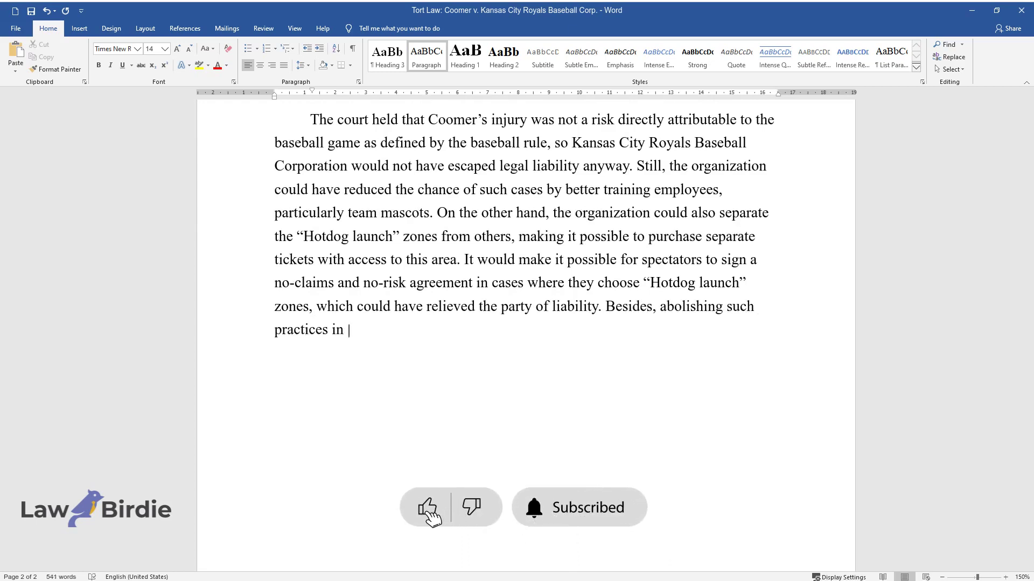
pyautogui.write(' drastic but still ')
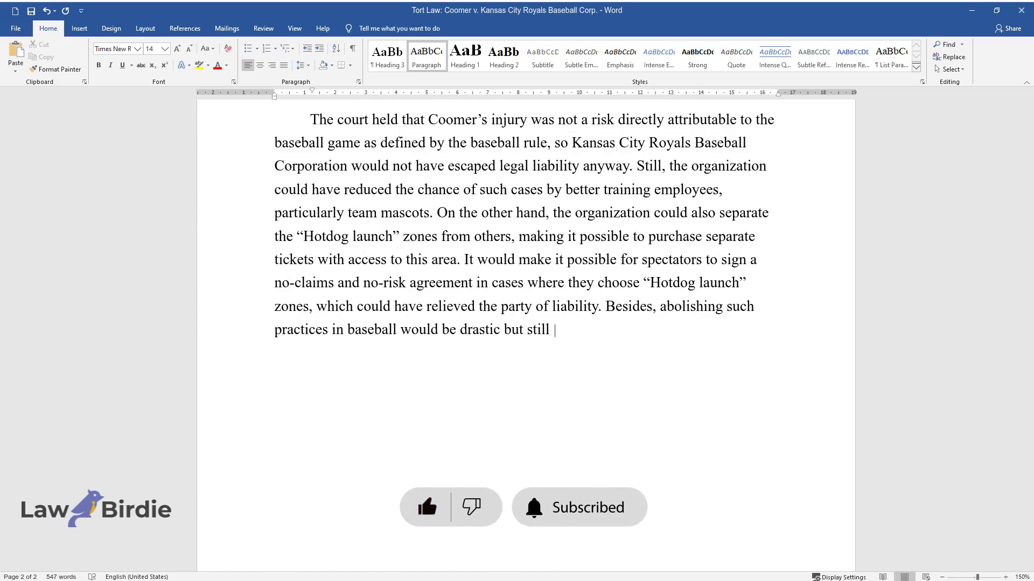
pyautogui.write('a way to protect against such situations.')
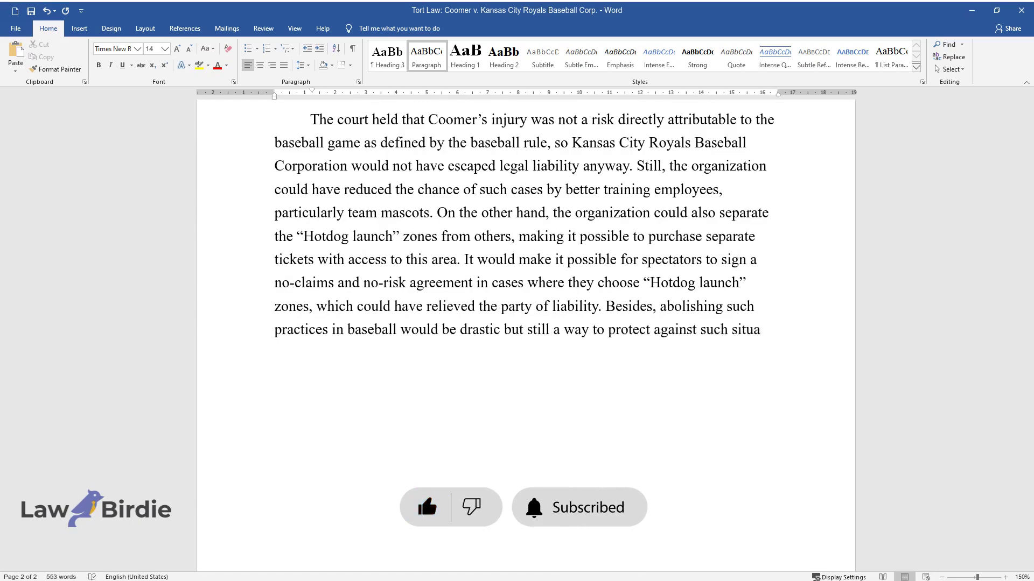